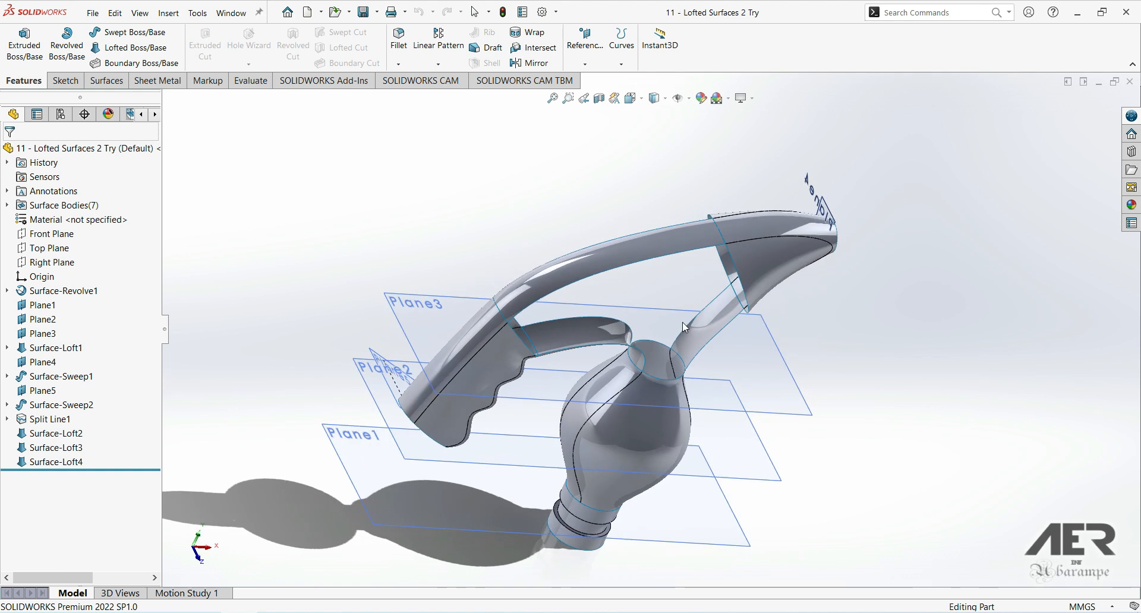
Examine the separate surface bodies of the part by highlighting each one in the model
mouse_move(683, 304)
middle_mouse_down()
mouse_move(666, 321)
mouse_move(693, 303)
mouse_move(530, 268)
mouse_move(672, 312)
middle_mouse_up()
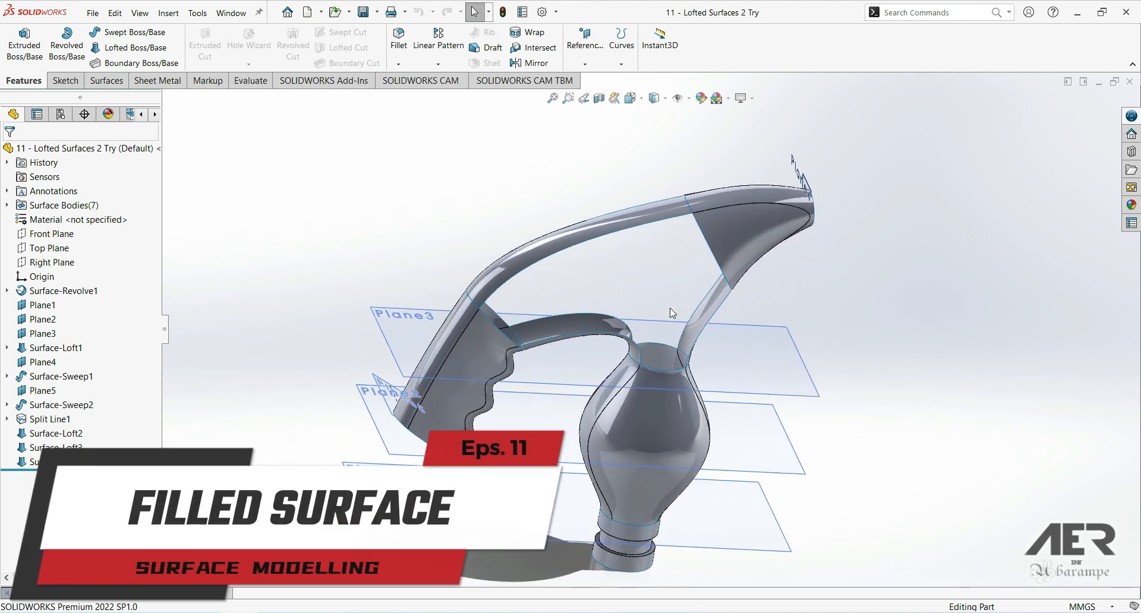
middle_click_drag(570, 279, 517, 281)
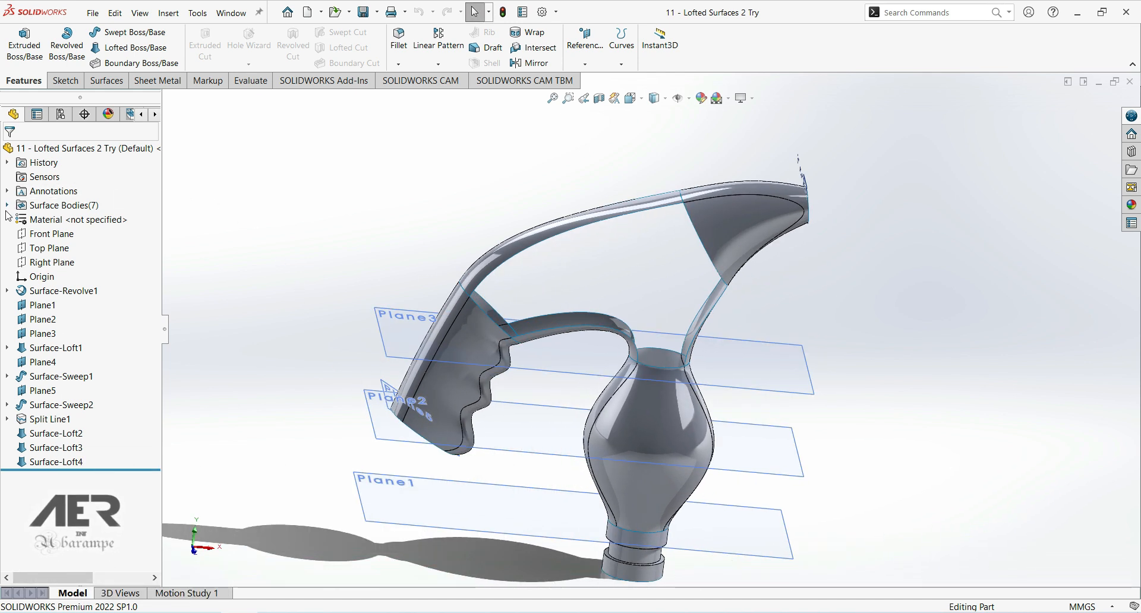
left_click(7, 205)
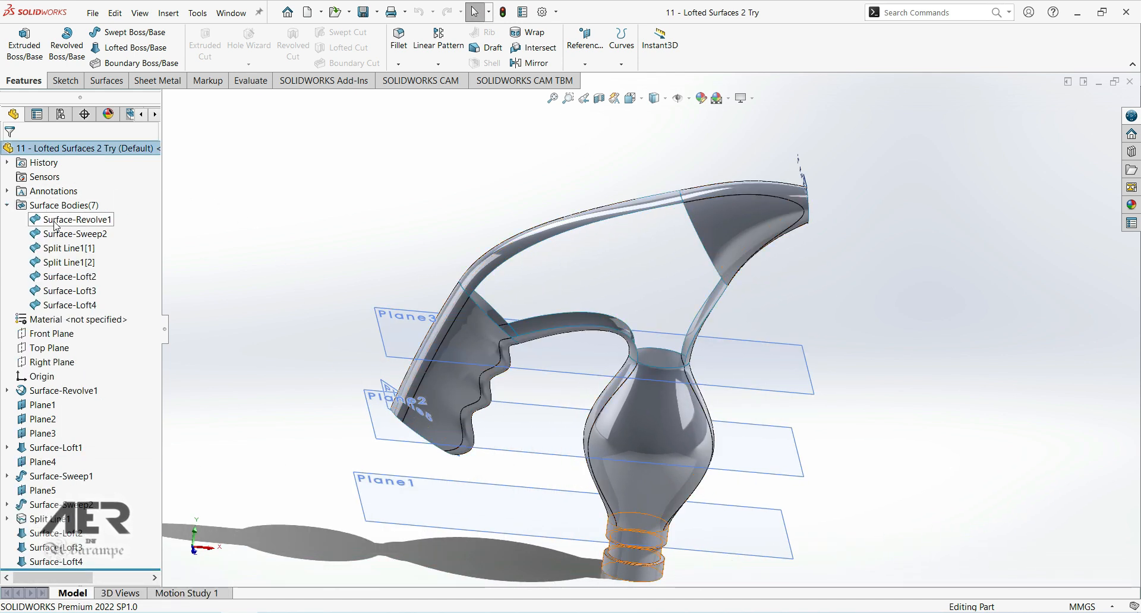
left_click(71, 220)
left_click(68, 235)
left_click(59, 248)
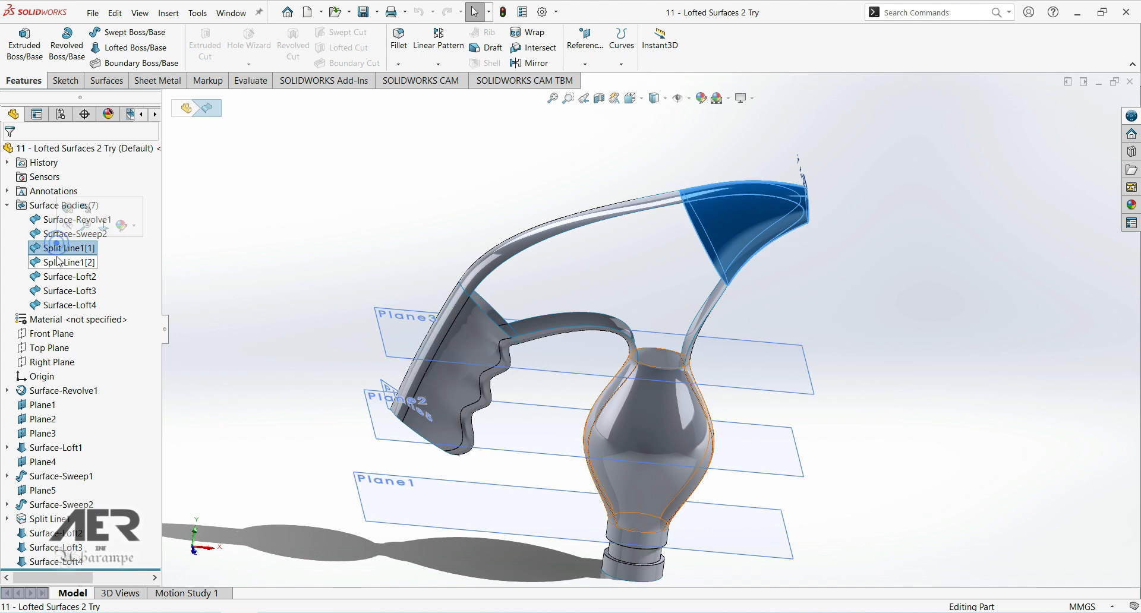
left_click(58, 261)
left_click(60, 276)
left_click(60, 291)
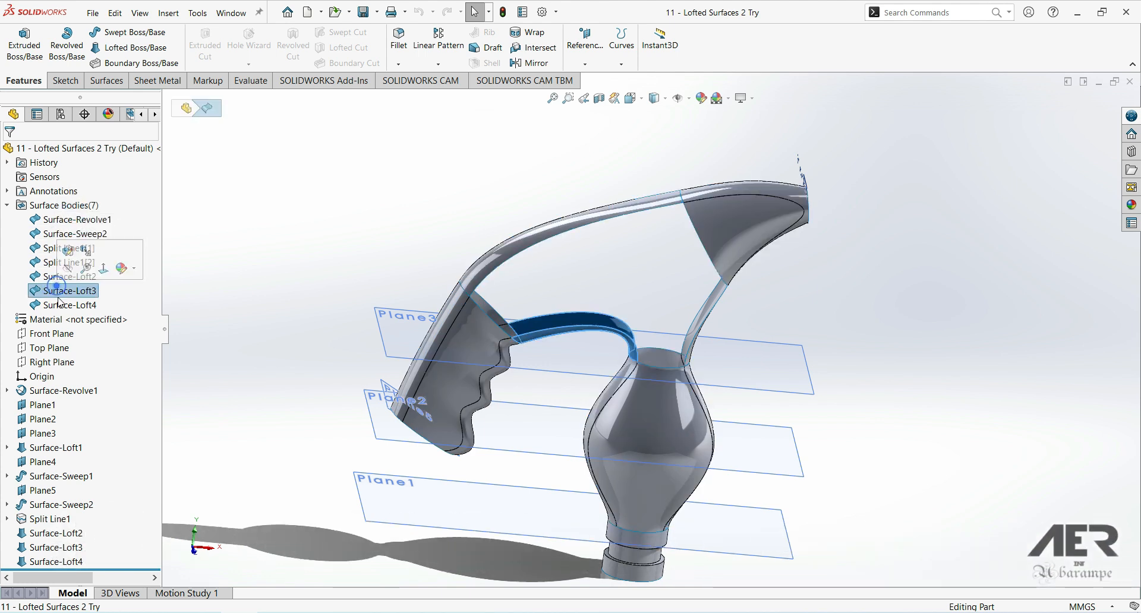
left_click(61, 306)
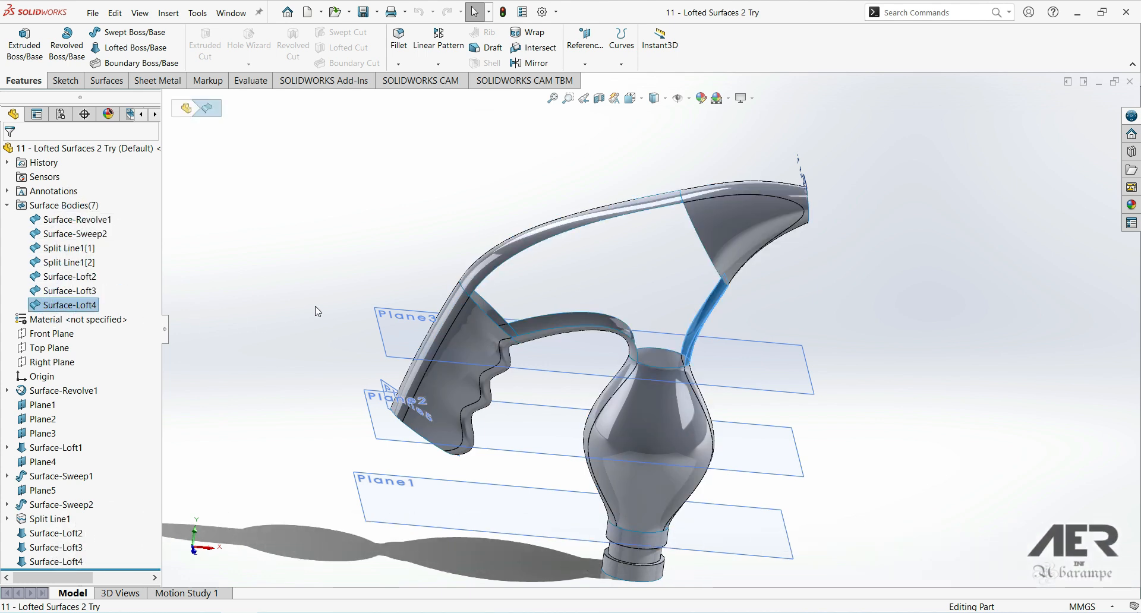
middle_click_drag(462, 276, 713, 427)
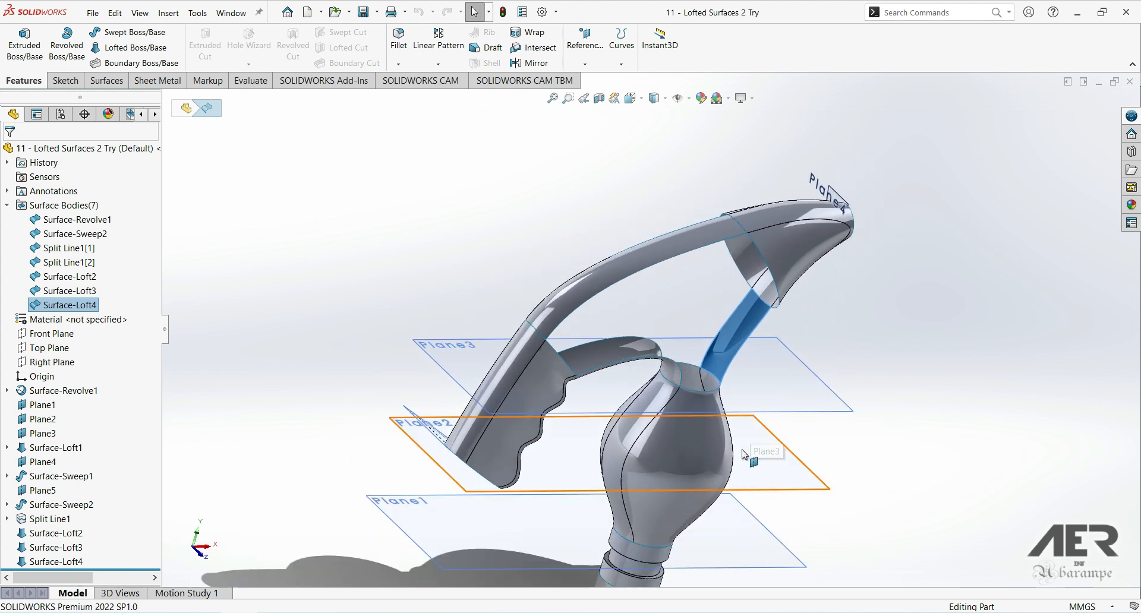
scroll(733, 514, "up", 1)
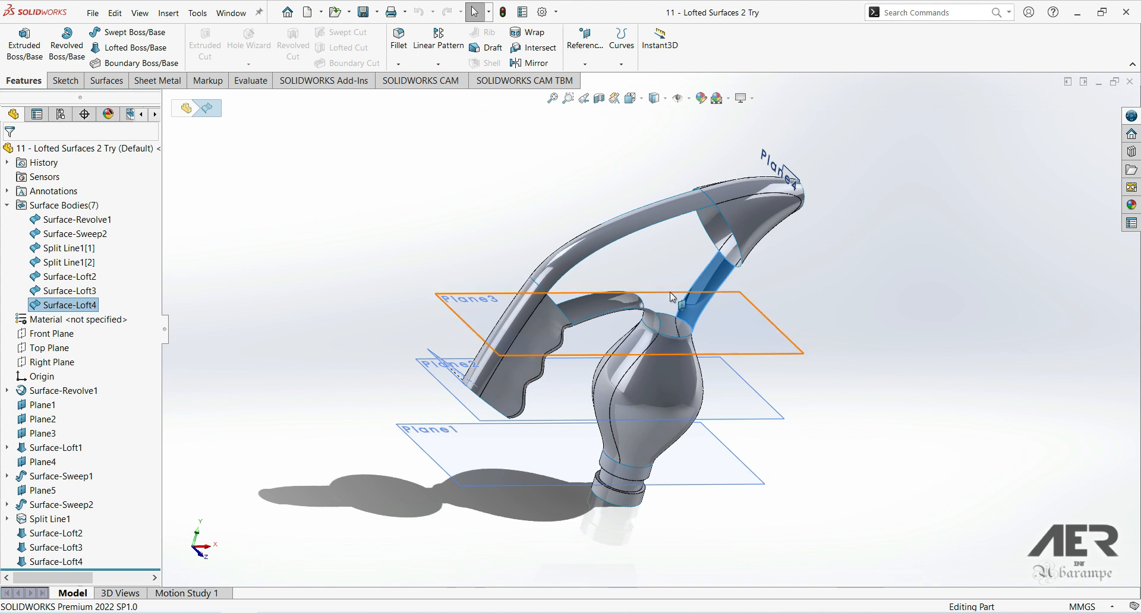
scroll(651, 279, "down", 2)
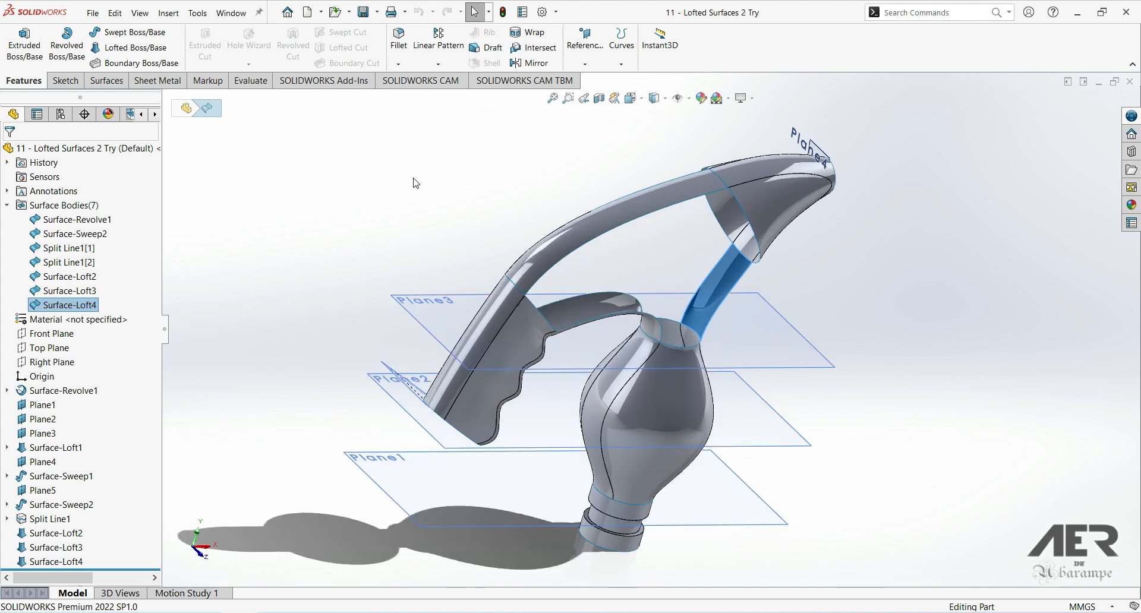
Knit the split-line, lofted, swept and revolved surface bodies together, leaving solid creation, entity merging and gap control off
left_click(95, 83)
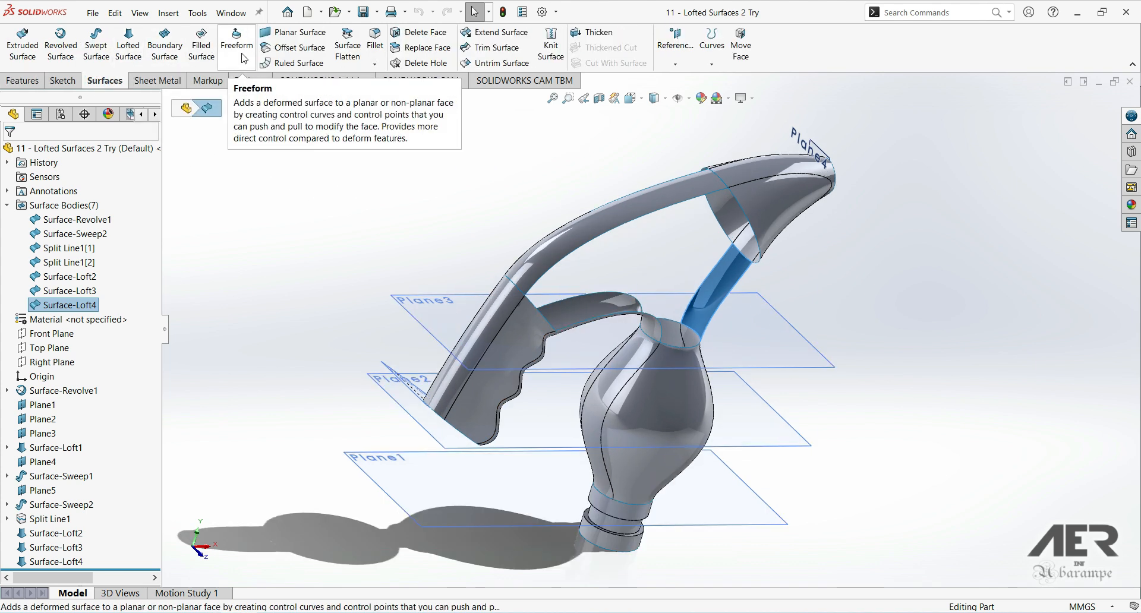
left_click(547, 52)
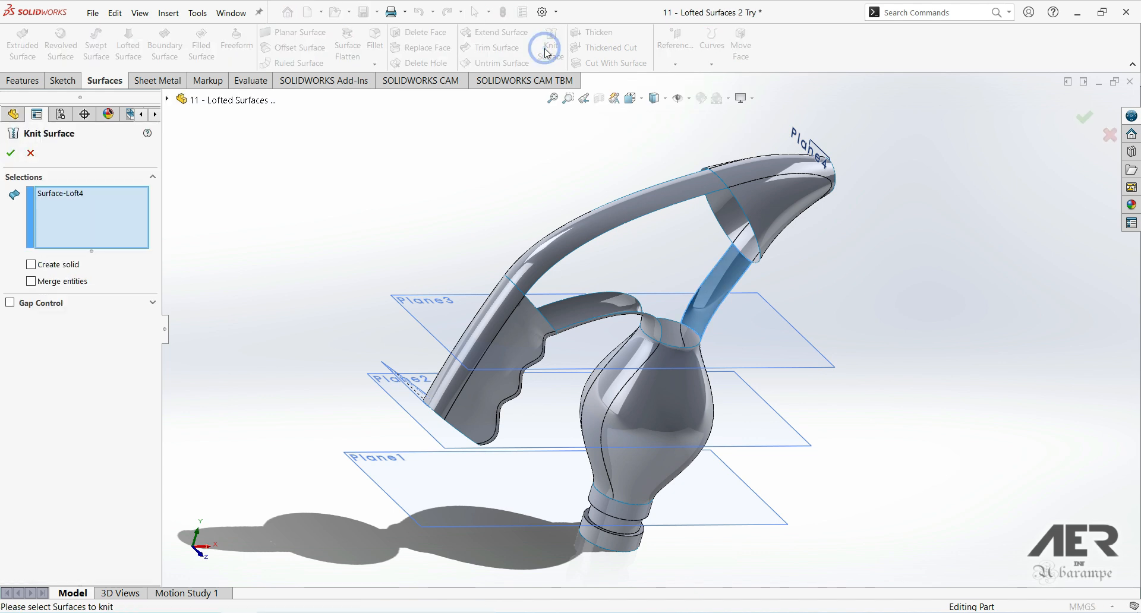
right_click(101, 224)
left_click(126, 227)
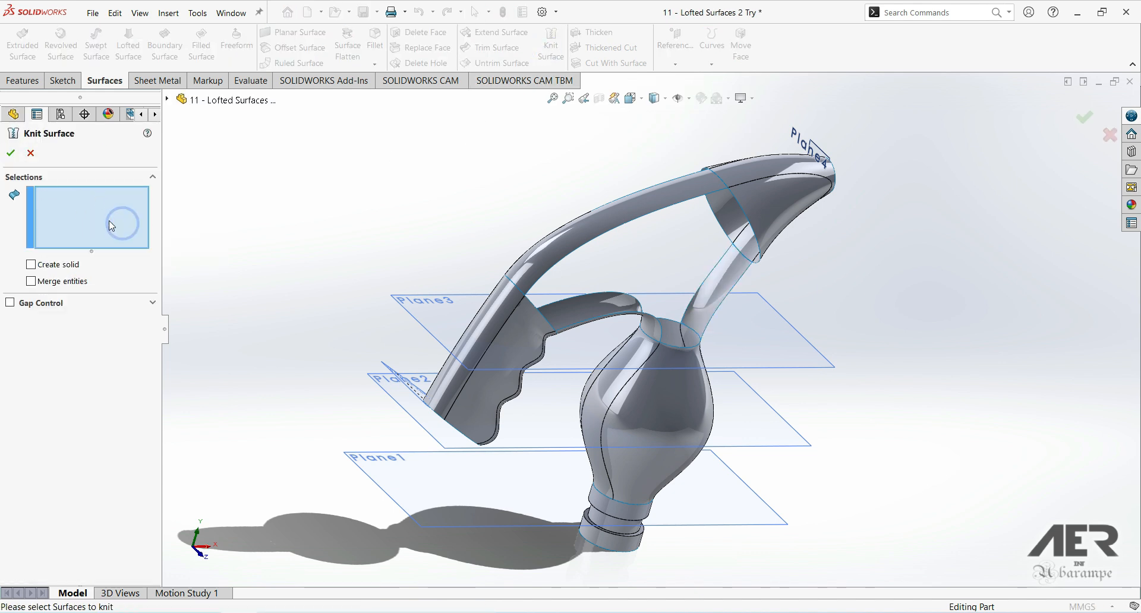
left_click(784, 205)
left_click(684, 202)
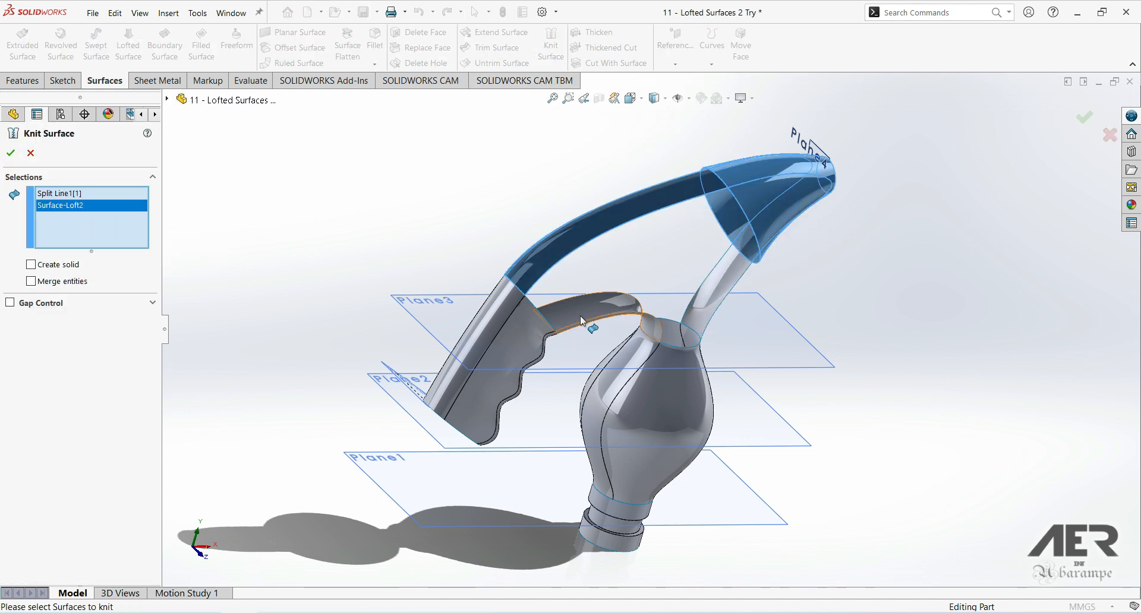
left_click(595, 312)
left_click(487, 368)
left_click(651, 418)
left_click(713, 285)
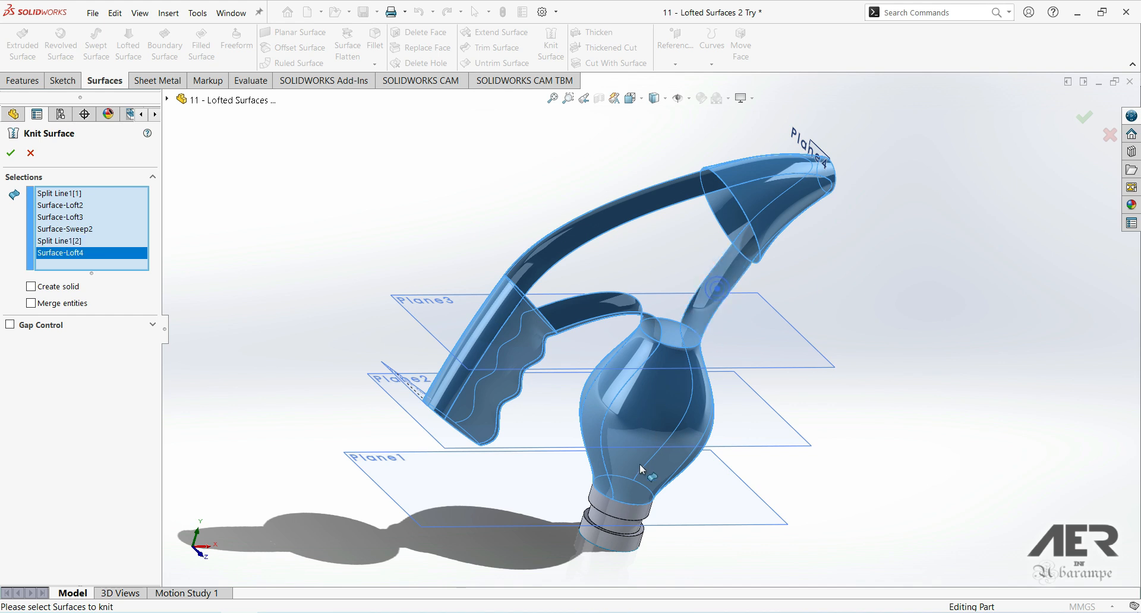
left_click(612, 523)
middle_click_drag(612, 523, 441, 375)
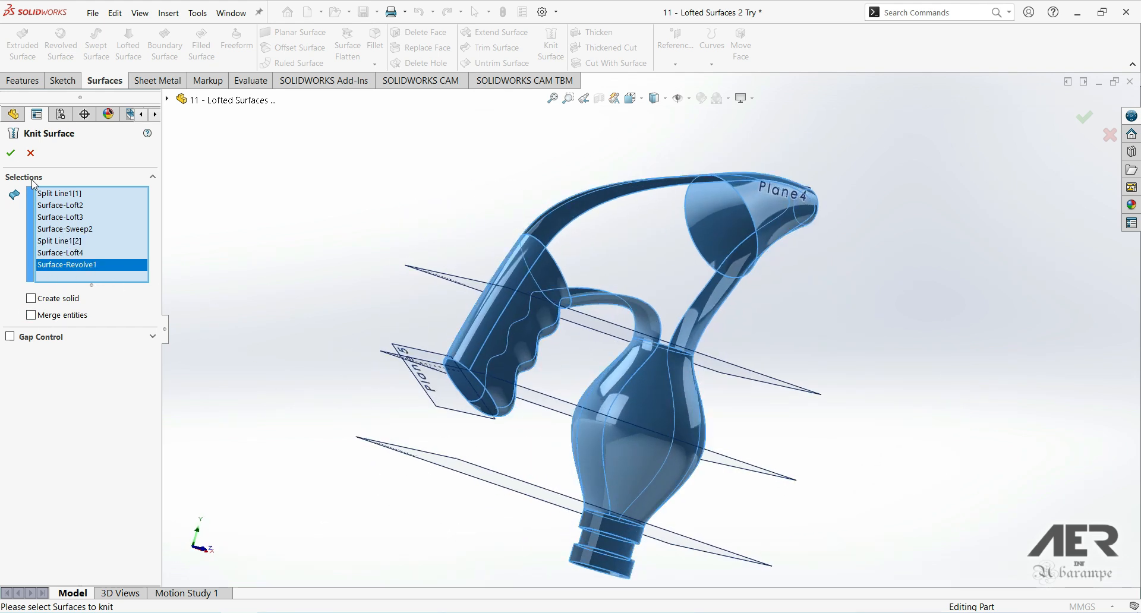
left_click(11, 153)
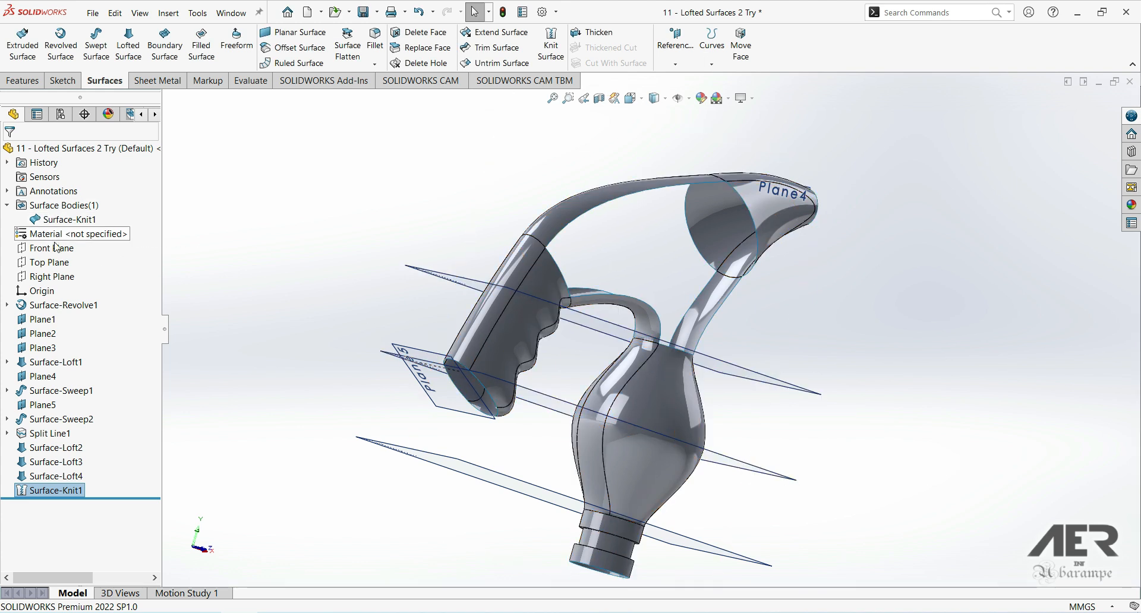
Examine the extent of the knitted surface body from several angles
left_click(46, 219)
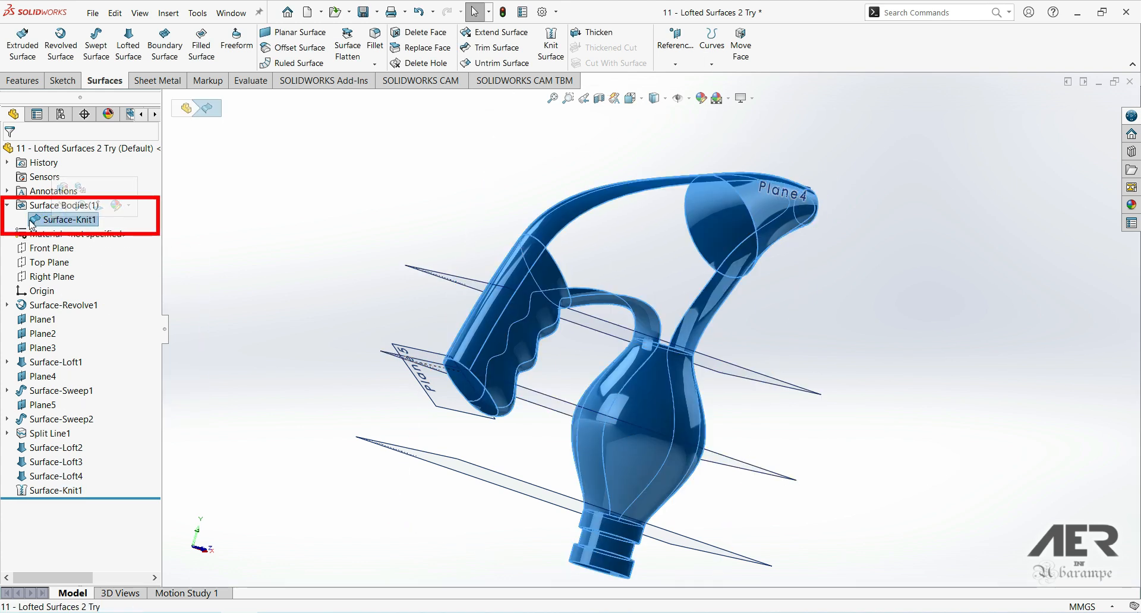
scroll(537, 474, "up", 3)
middle_click_drag(523, 273, 612, 262)
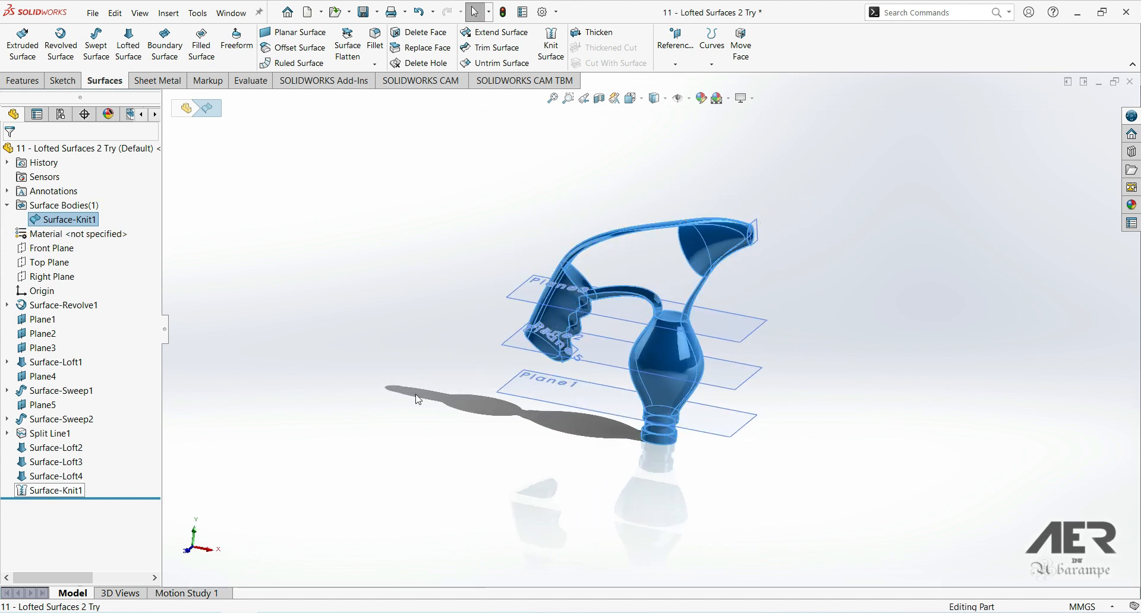
scroll(682, 307, "down", 3)
left_click(891, 345)
mouse_move(891, 346)
middle_mouse_down()
mouse_move(820, 338)
mouse_move(855, 349)
mouse_move(884, 338)
middle_mouse_up()
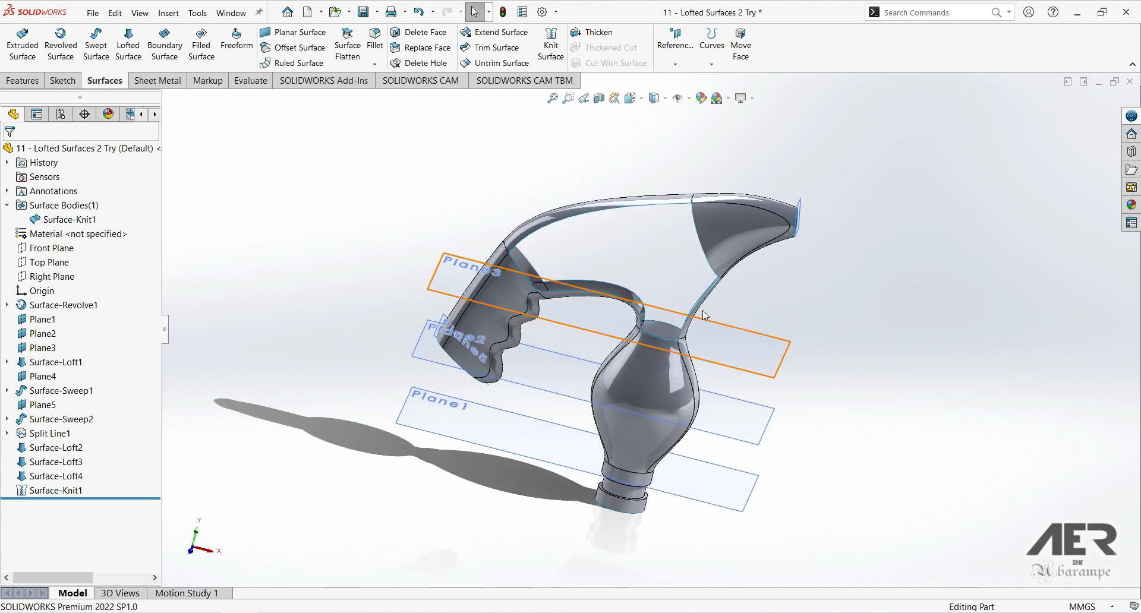
Start a Filled Surface and pick the six edges around the side opening one by one as its patch boundary
left_click(201, 47)
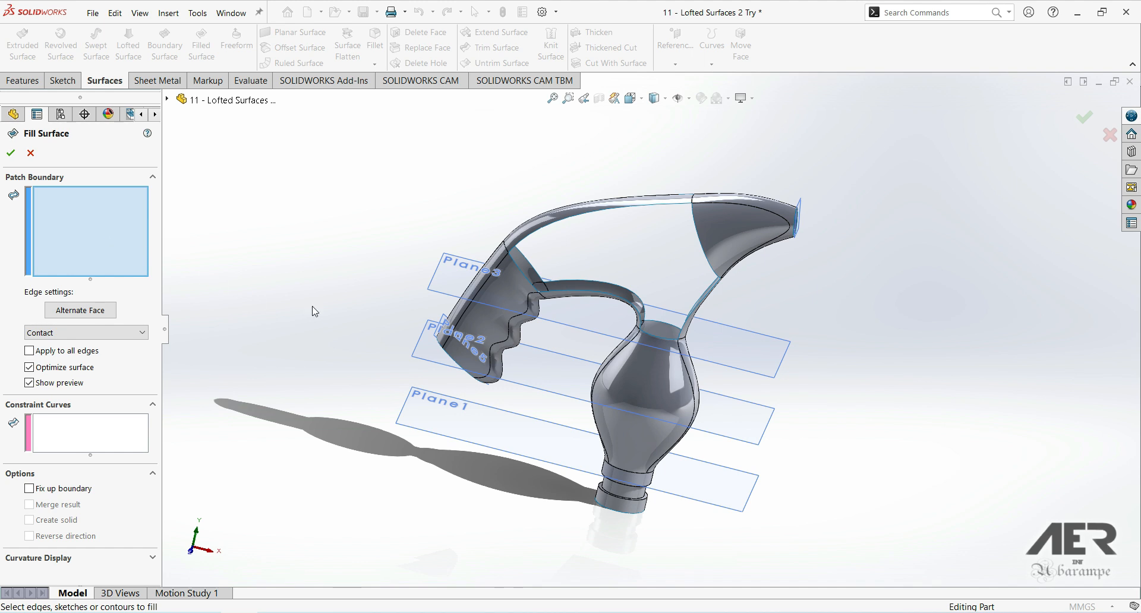
scroll(687, 261, "down", 2)
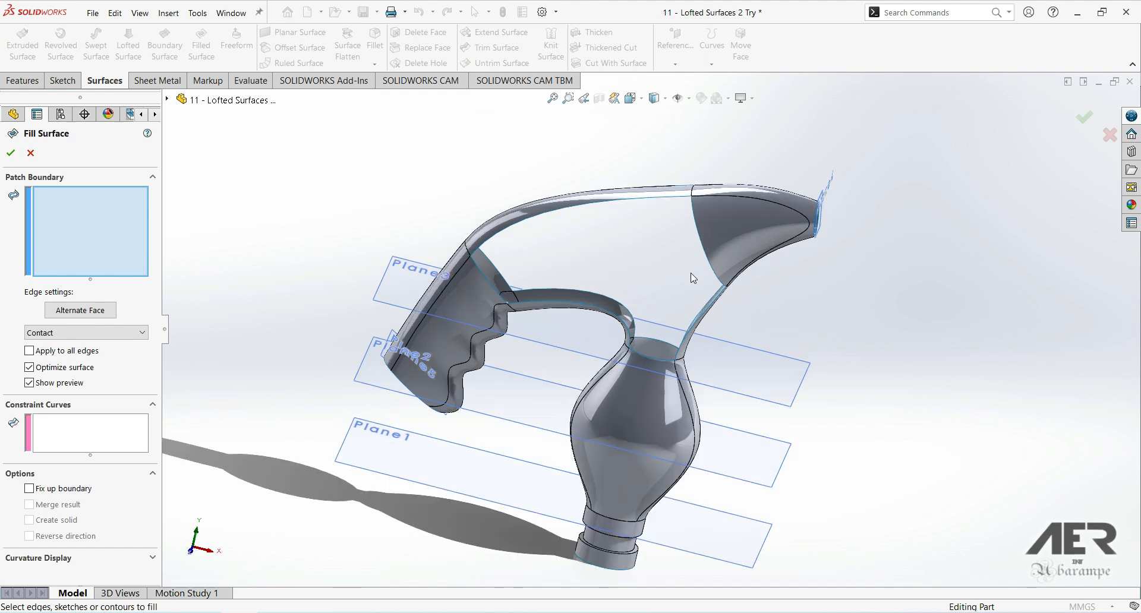
left_click(600, 208)
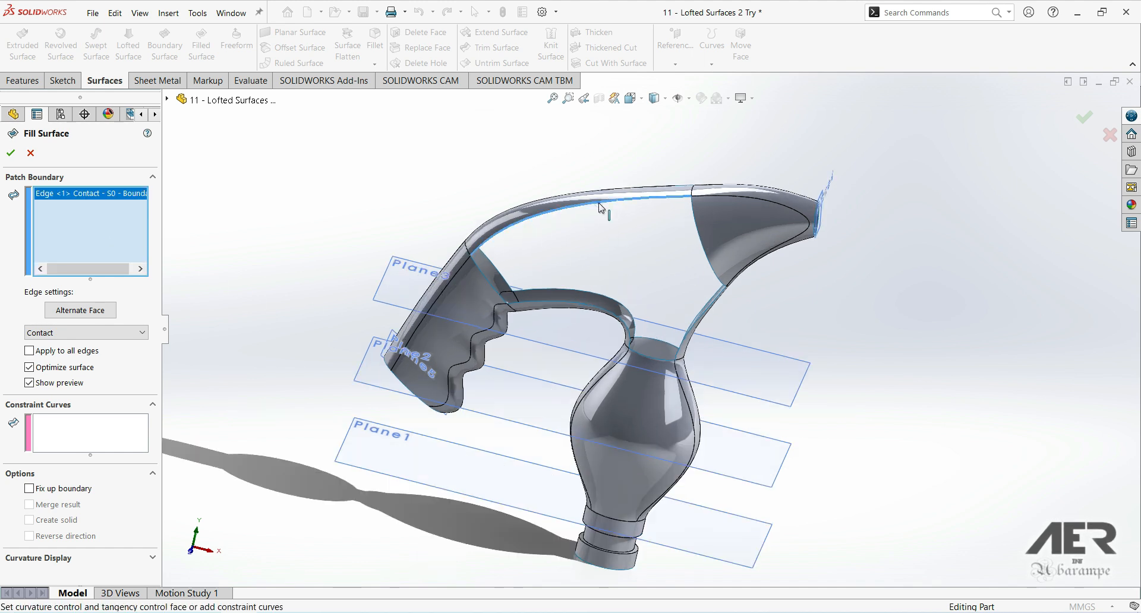
left_click(704, 252)
middle_click_drag(706, 256, 713, 320)
left_click(713, 320)
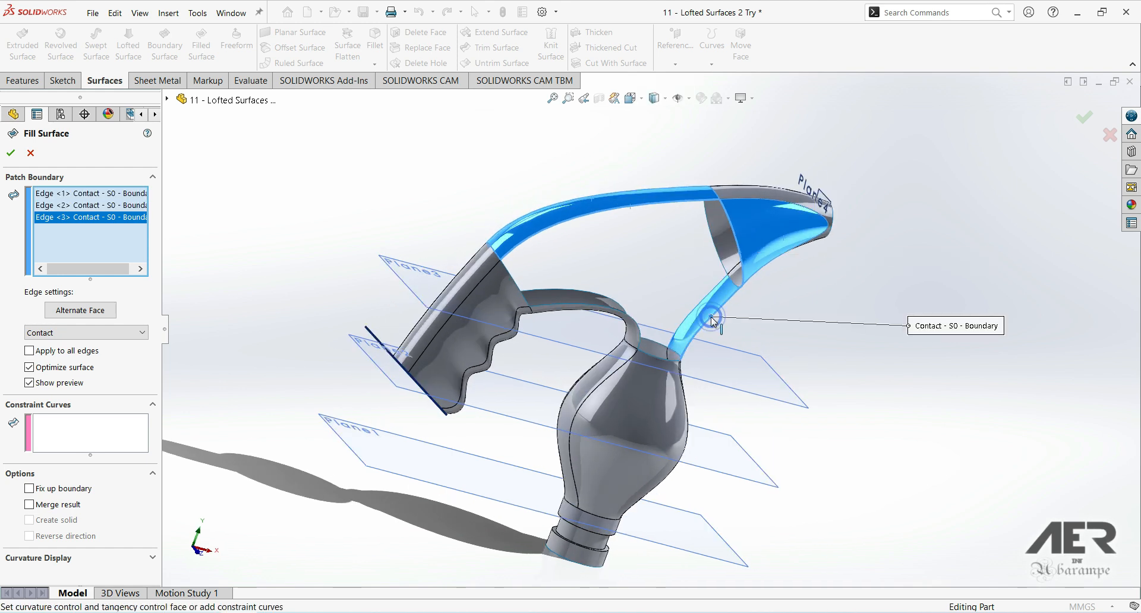
left_click(651, 360)
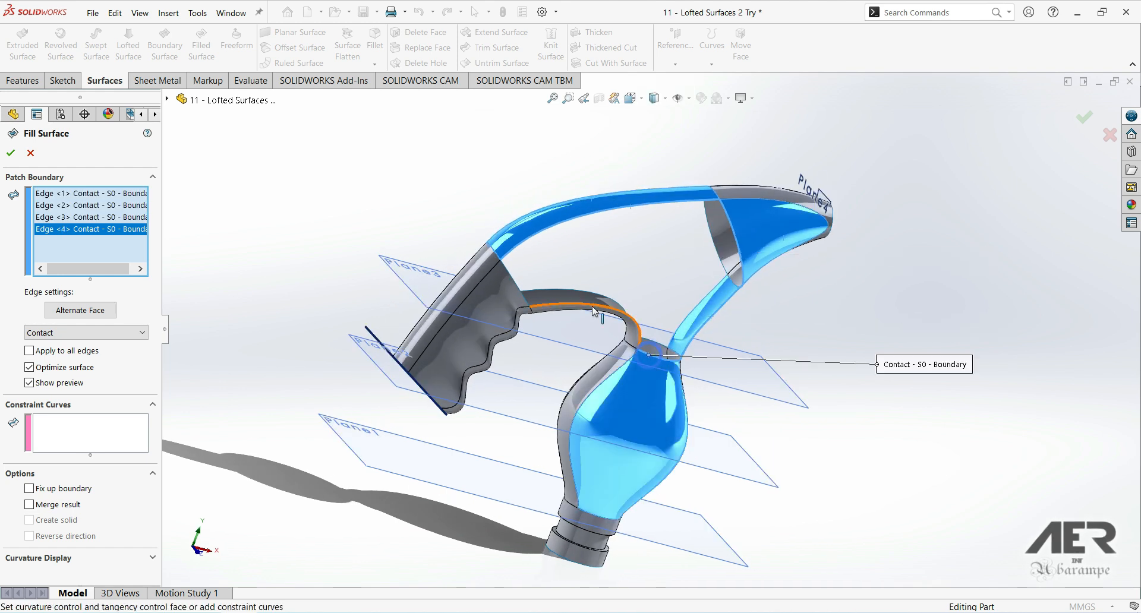
left_click(550, 306)
left_click(512, 280)
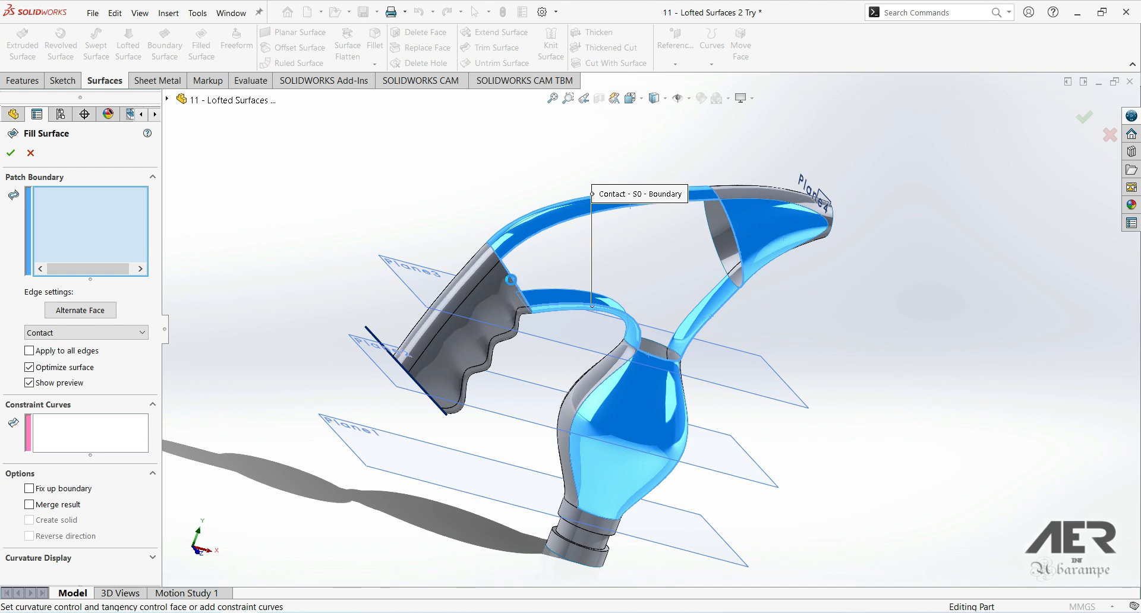
middle_click_drag(527, 340, 639, 267)
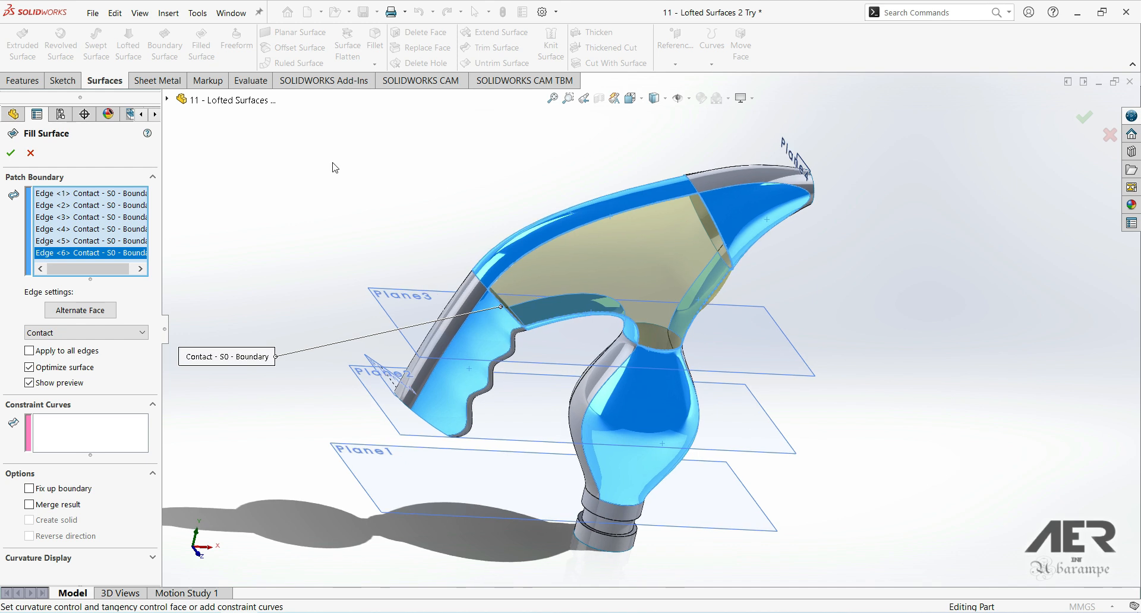
Clear the patch boundary and reselect the opening's edges from its upper edge with the open-loop selection
right_click(117, 221)
left_click(141, 224)
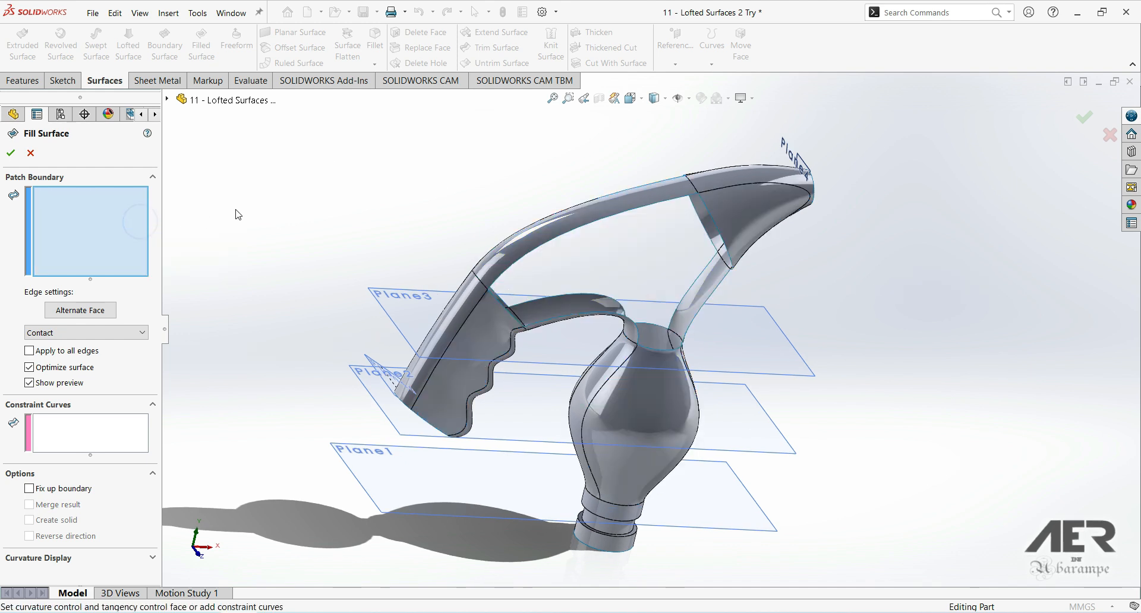
middle_click_drag(620, 262, 659, 242)
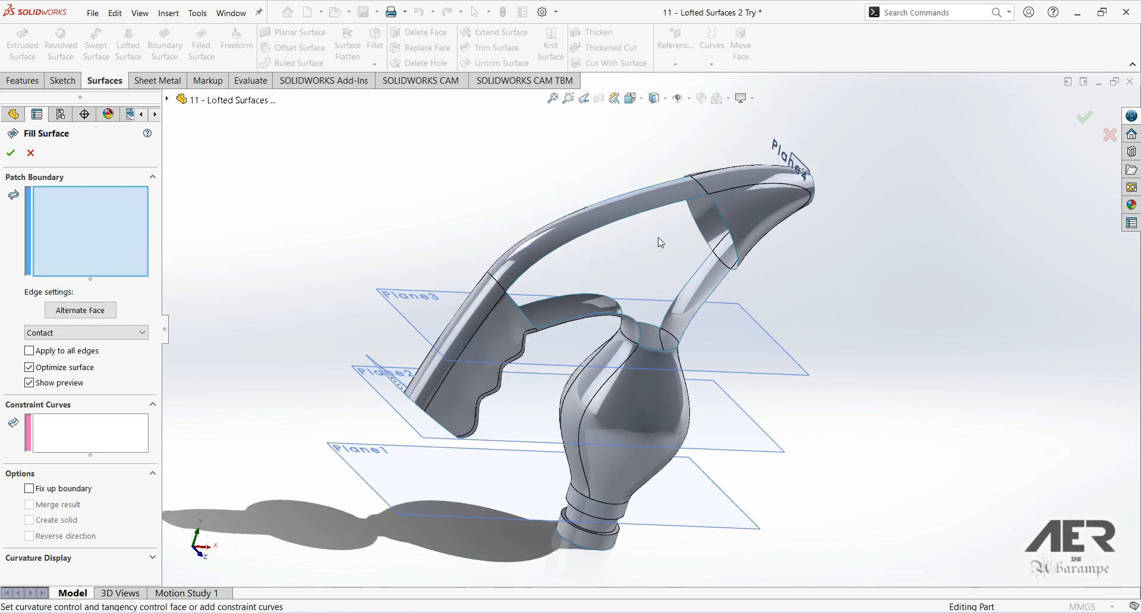
right_click(634, 217)
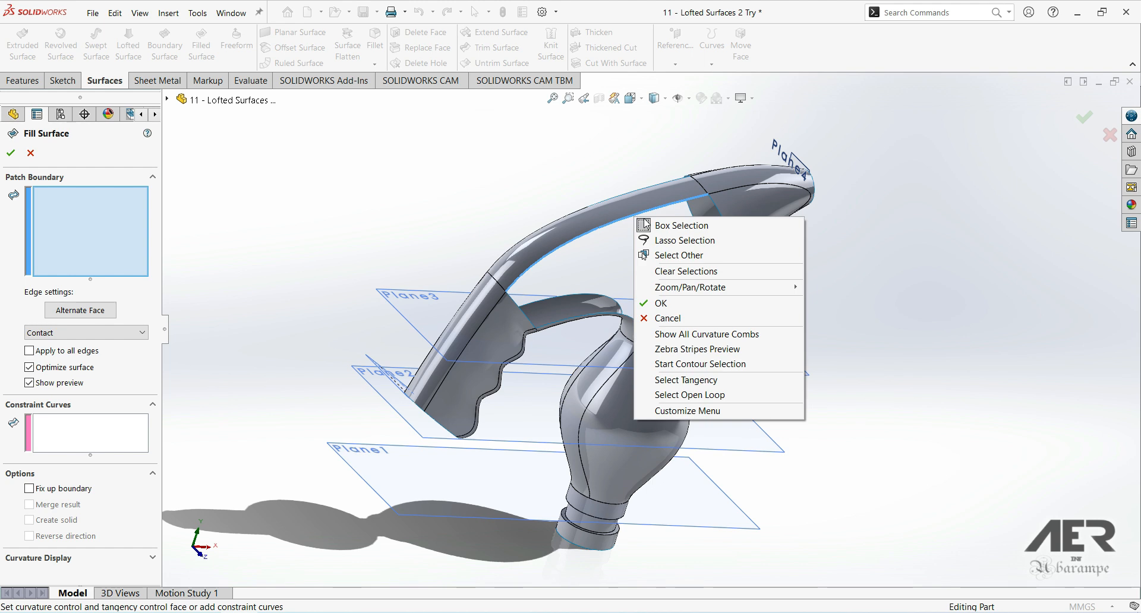
left_click(689, 395)
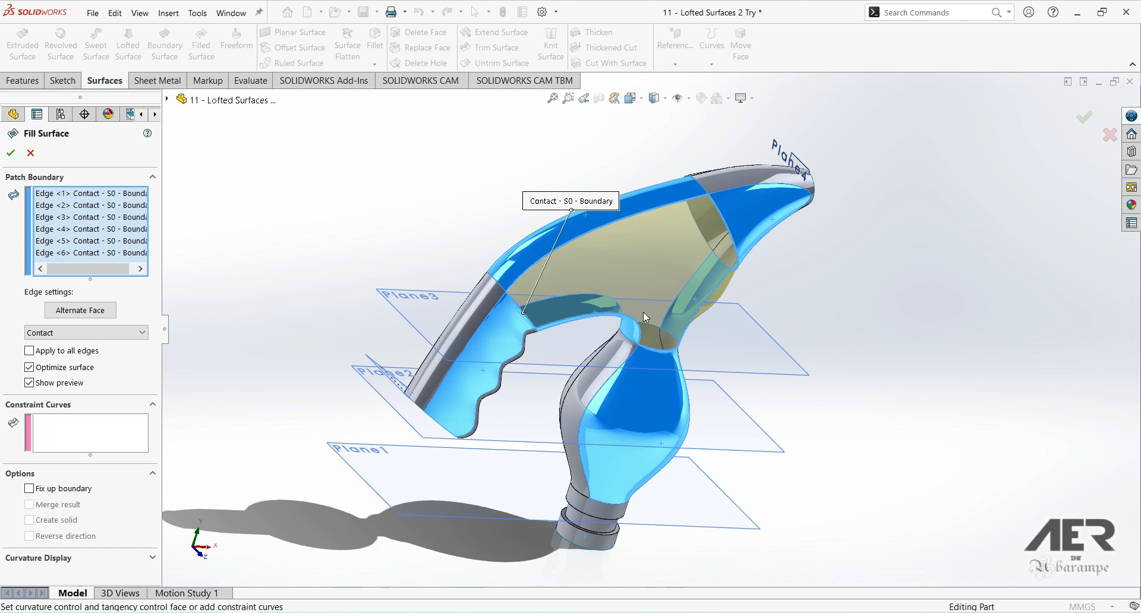
Set the patch boundary's edge setting to Tangent and apply it to all edges
middle_click_drag(672, 273, 445, 335)
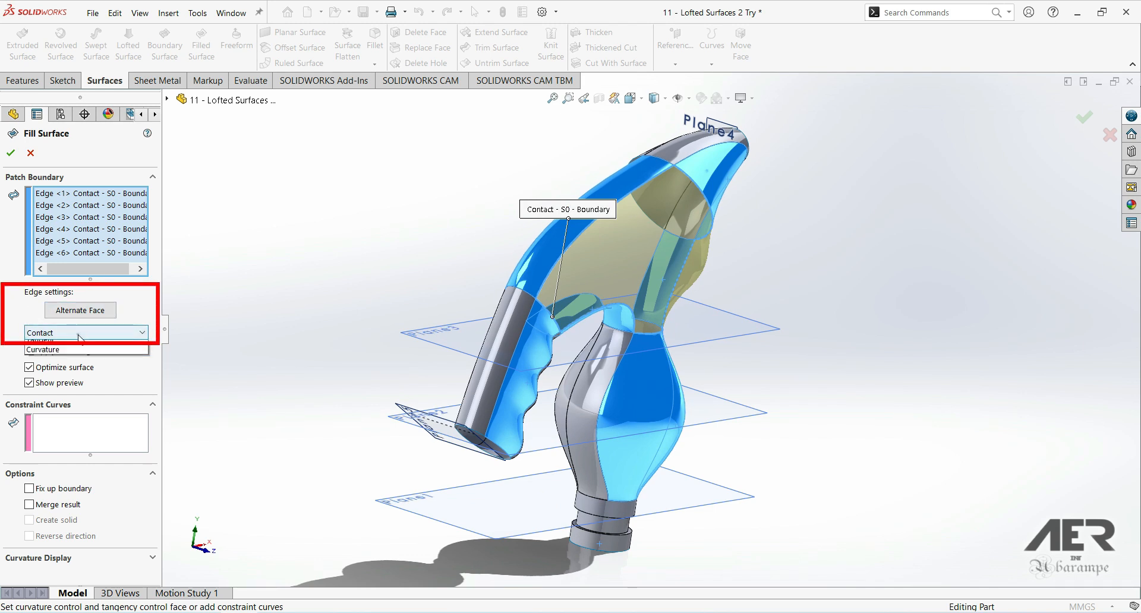
left_click(34, 357)
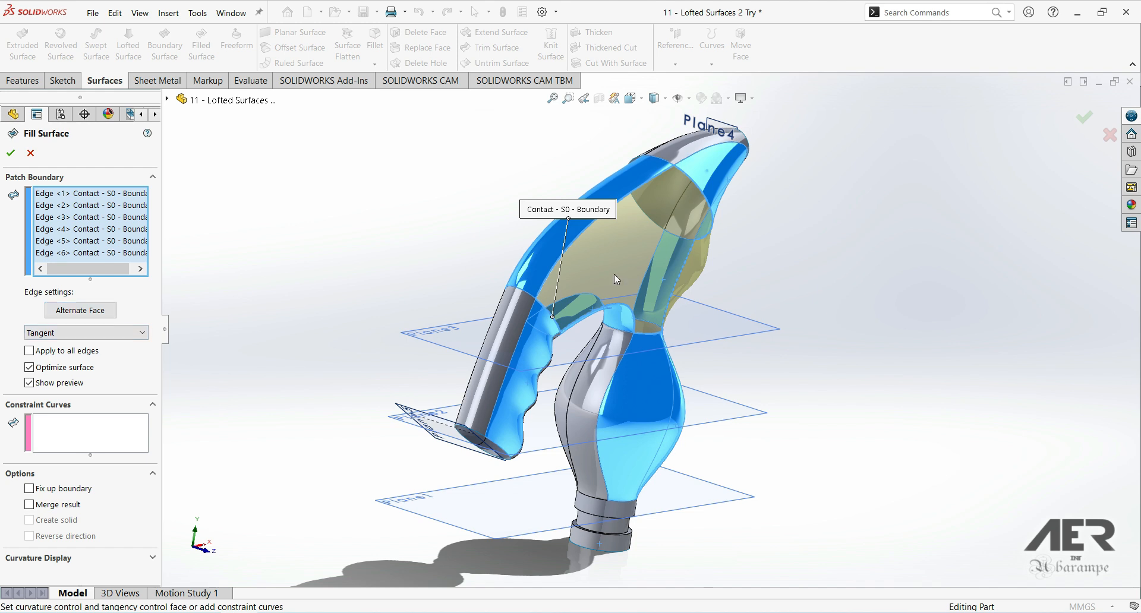
middle_click_drag(615, 279, 613, 306)
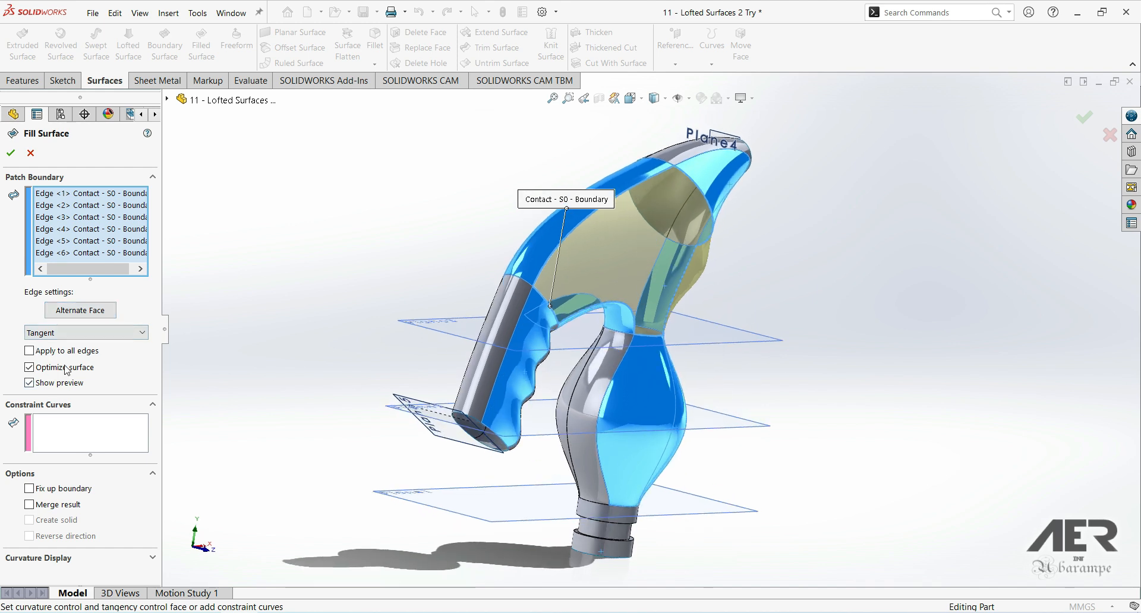
left_click(28, 351)
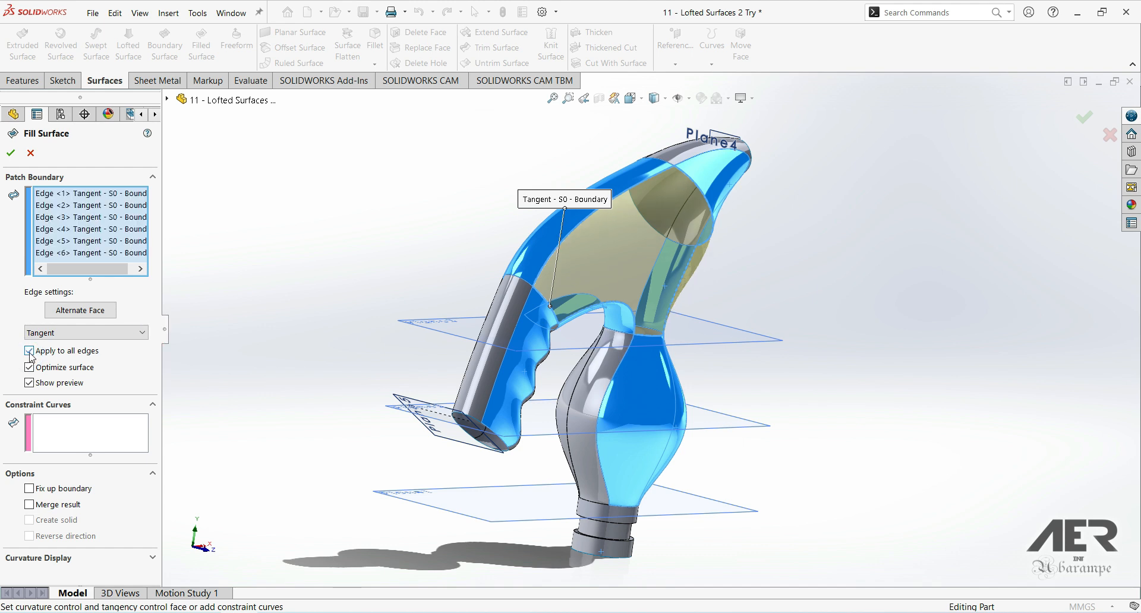
middle_click_drag(390, 331, 668, 237)
scroll(636, 282, "down", 3)
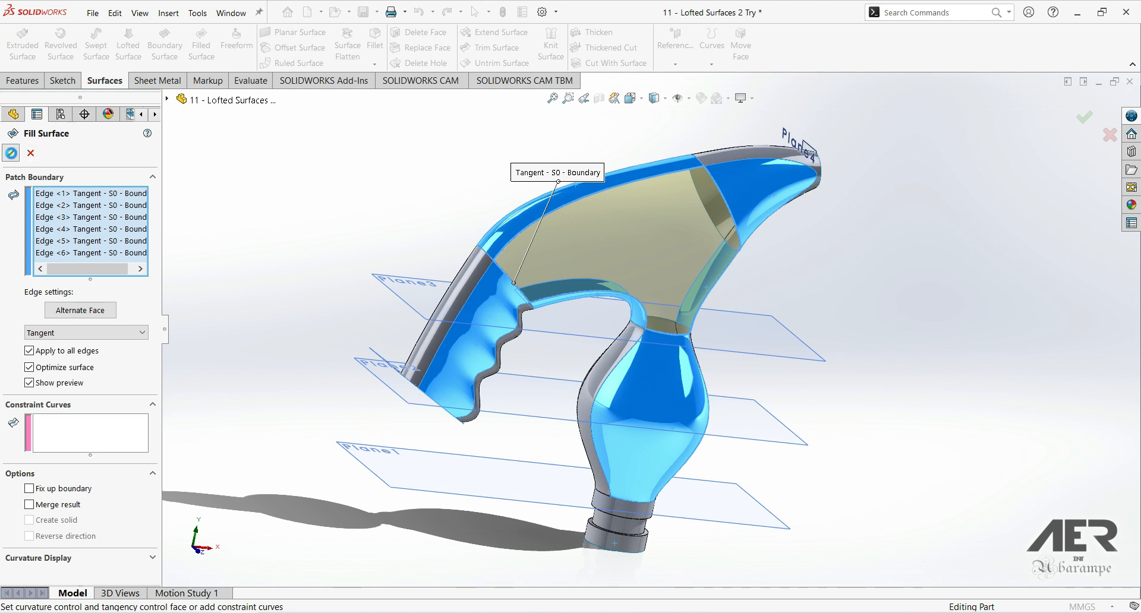
Accept the tangent filled surface and examine how it blends into the surrounding knitted surfaces
left_click(10, 154)
middle_click_drag(441, 295, 657, 300)
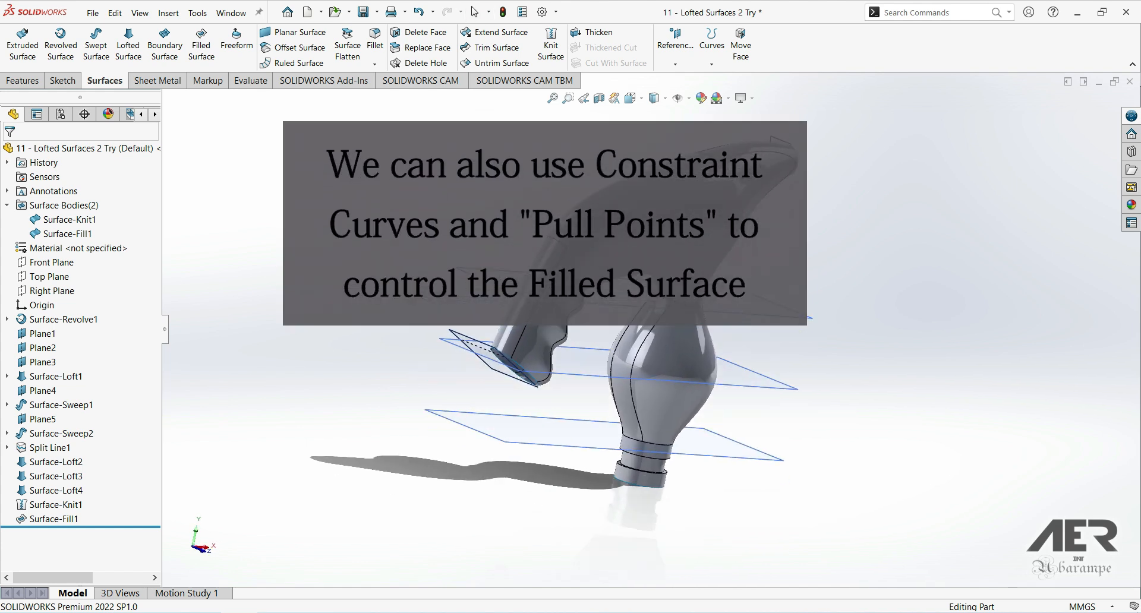
scroll(702, 202, "down", 2)
scroll(647, 327, "up", 2)
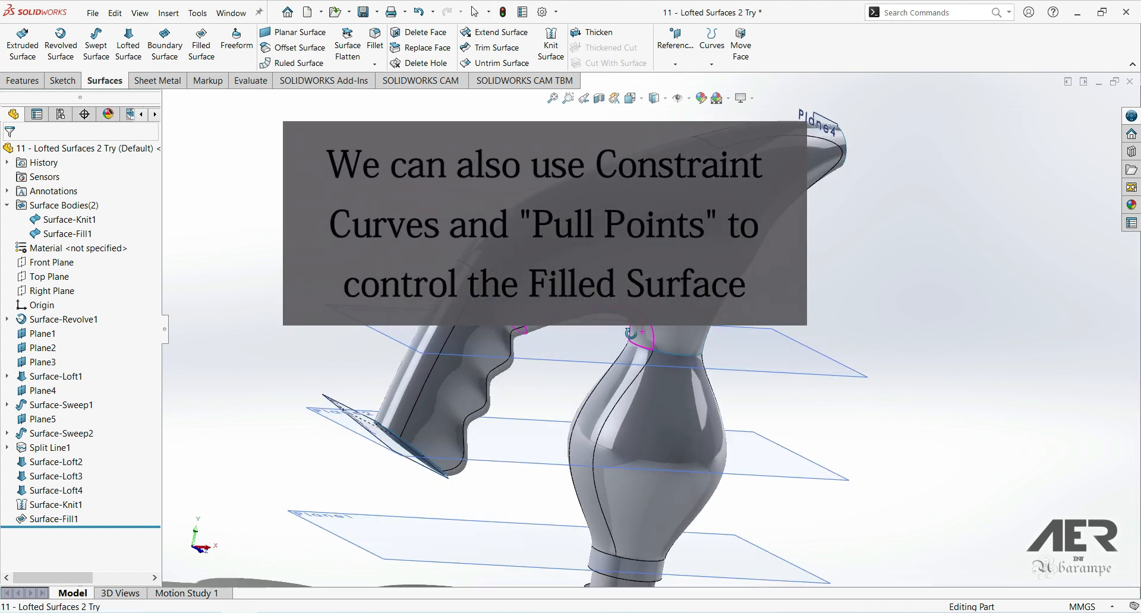
middle_click_drag(642, 337, 662, 348)
scroll(648, 348, "down", 1)
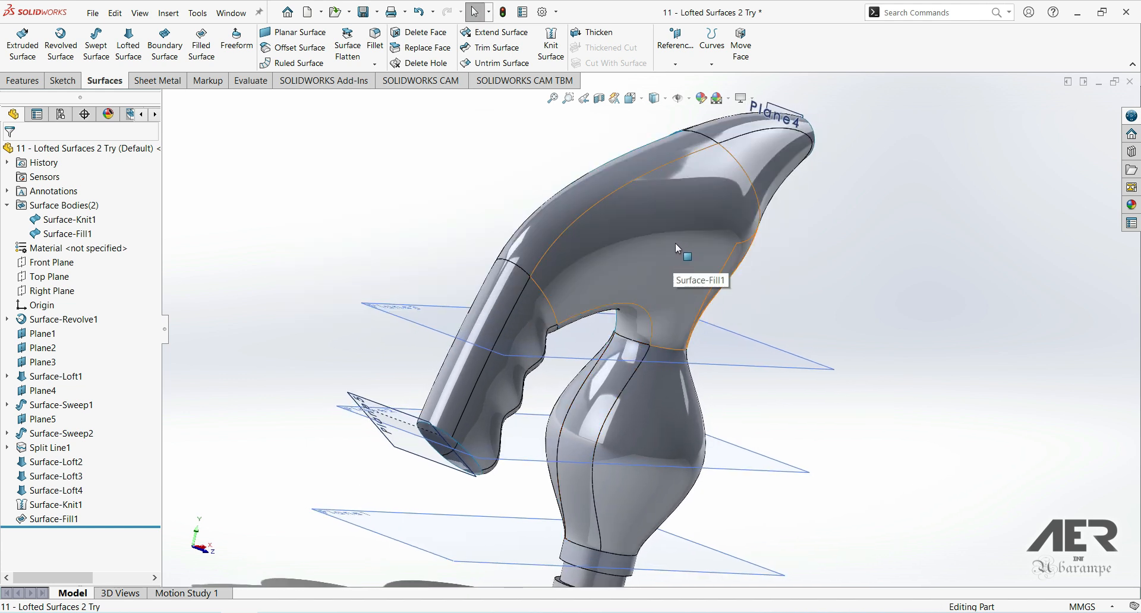
left_click(691, 258)
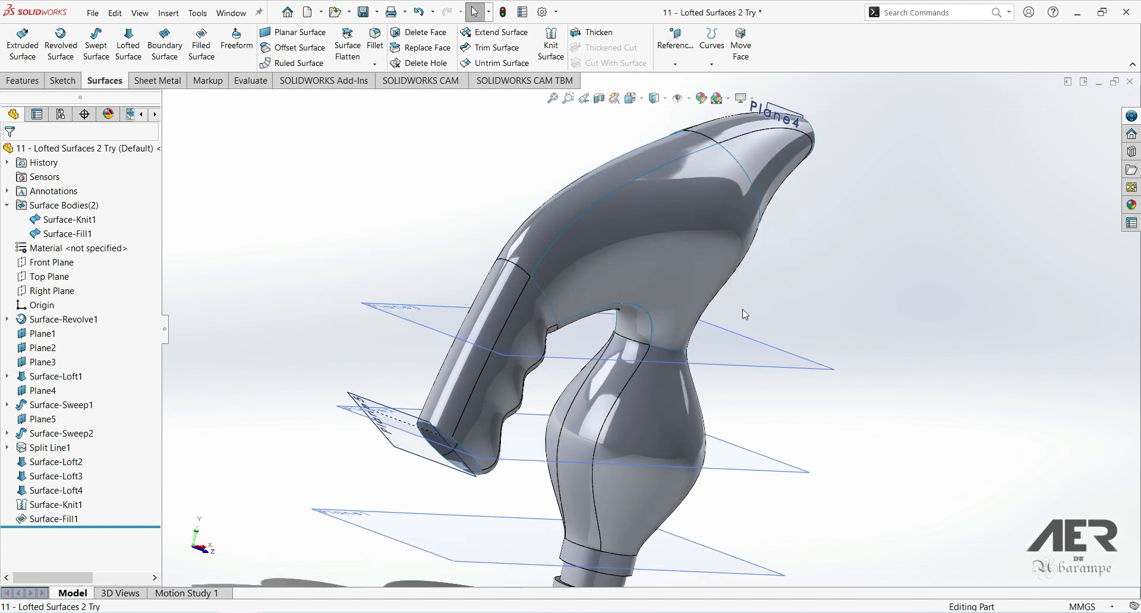
middle_click_drag(716, 349, 710, 411)
mouse_move(681, 295)
middle_mouse_down()
mouse_move(691, 330)
mouse_move(674, 278)
middle_mouse_up()
middle_click_drag(615, 386, 560, 291)
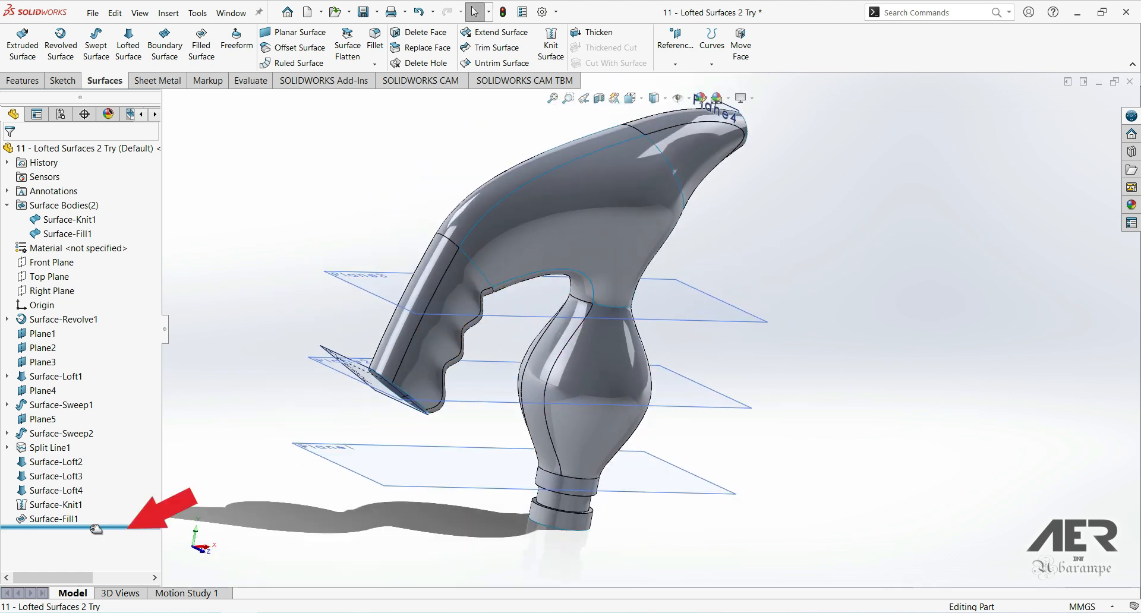
Roll the model back to before the filled surface and start a sketch on the Right Plane, viewed from the right
left_click_drag(96, 528, 86, 512)
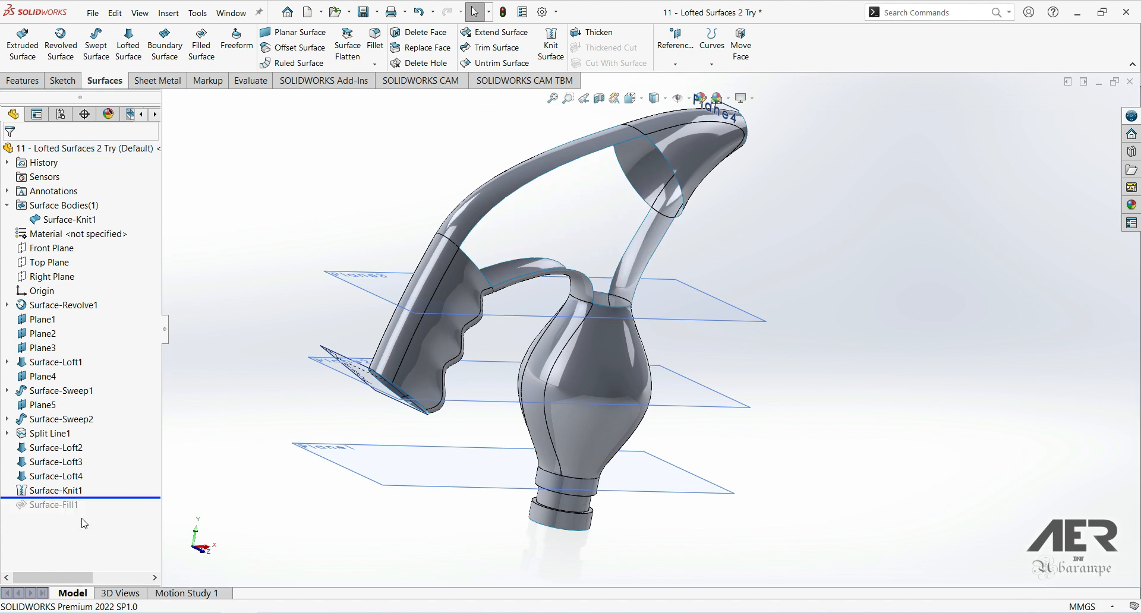
left_click(52, 276)
left_click(55, 262)
key("space")
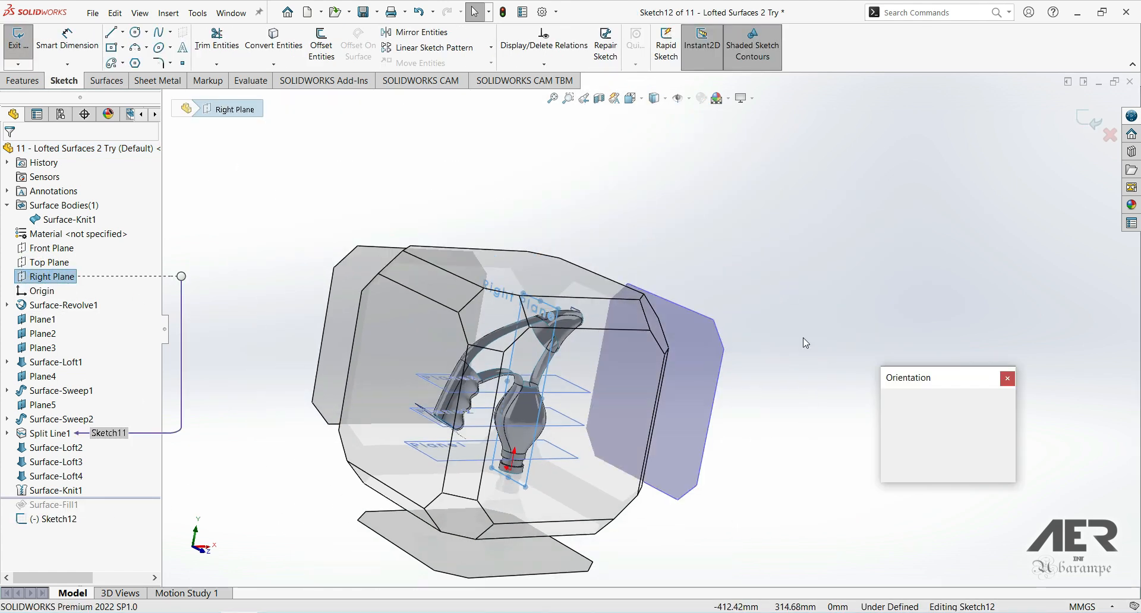
left_click(1006, 453)
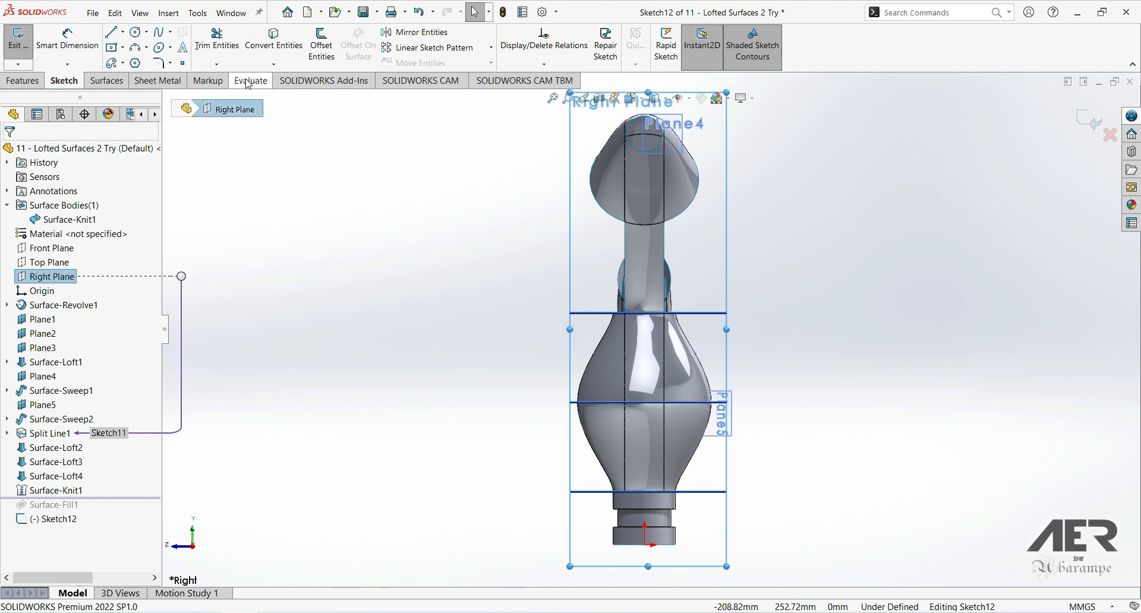
Sketch a point out to the side of the upper body and dimension it 170 mm vertically from the origin
left_click(180, 64)
left_click(542, 211)
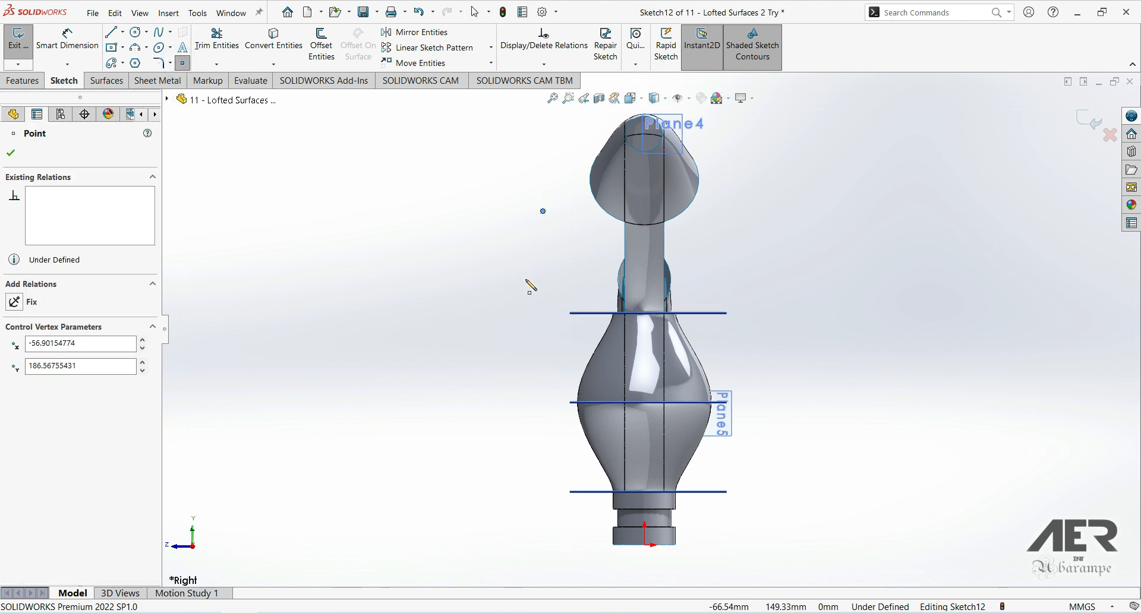
left_click(67, 39)
left_click(646, 546)
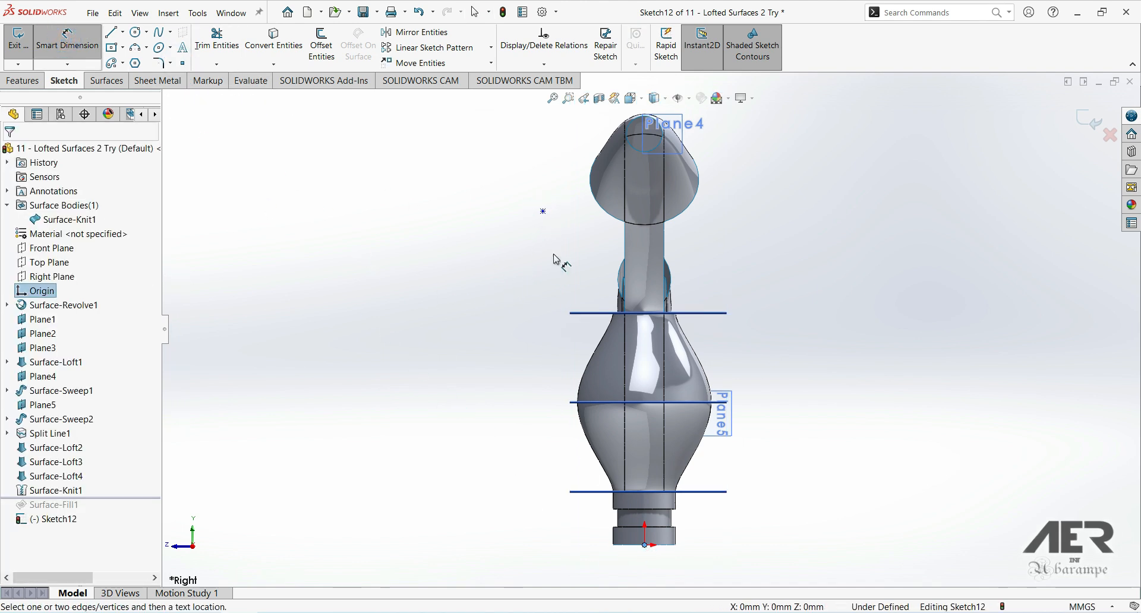
left_click(542, 211)
left_click(434, 327)
type("170")
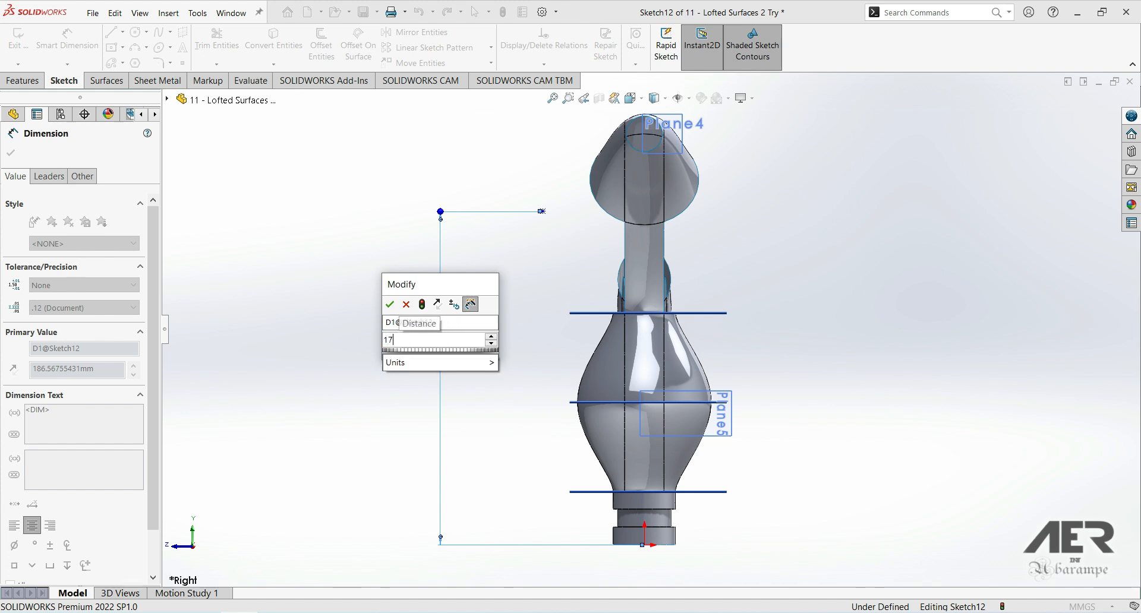
key("Return")
Dimension the point 50 mm horizontally from the origin and finish the sketch
left_click(646, 546)
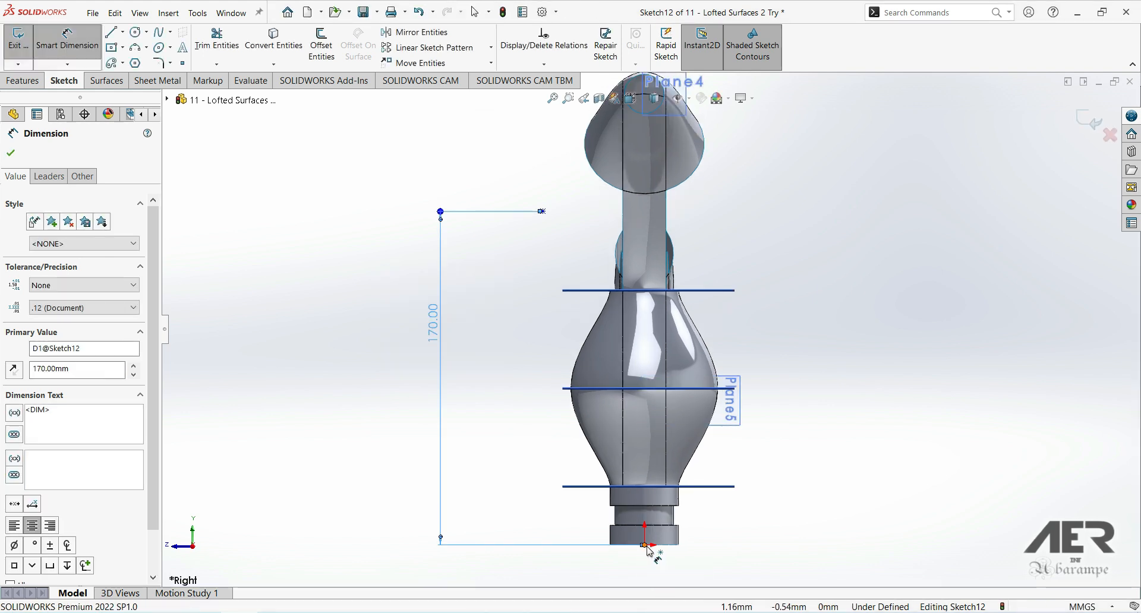
left_click(543, 211)
left_click(549, 172)
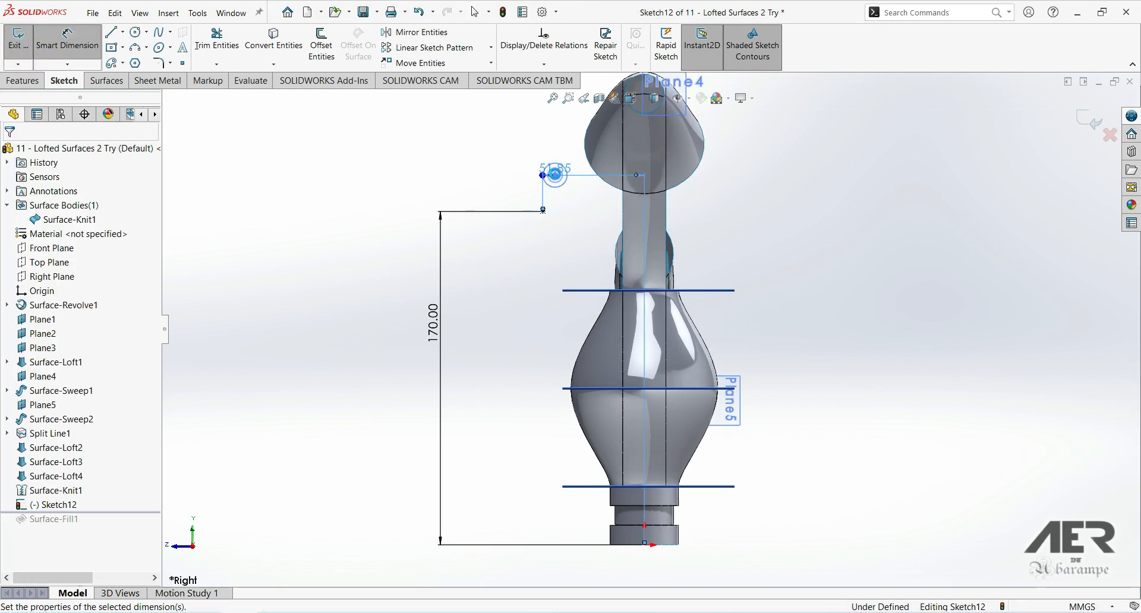
type("50")
key("Return")
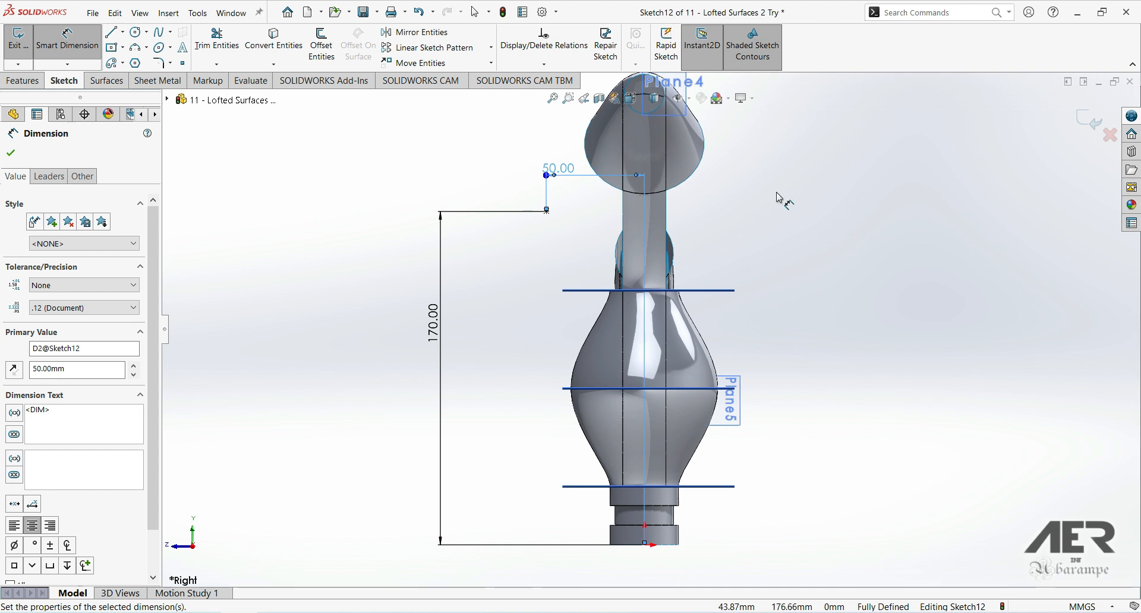
left_click(1088, 118)
Roll the model forward to include the filled surface again, after the new point sketch
middle_click_drag(704, 238, 664, 358)
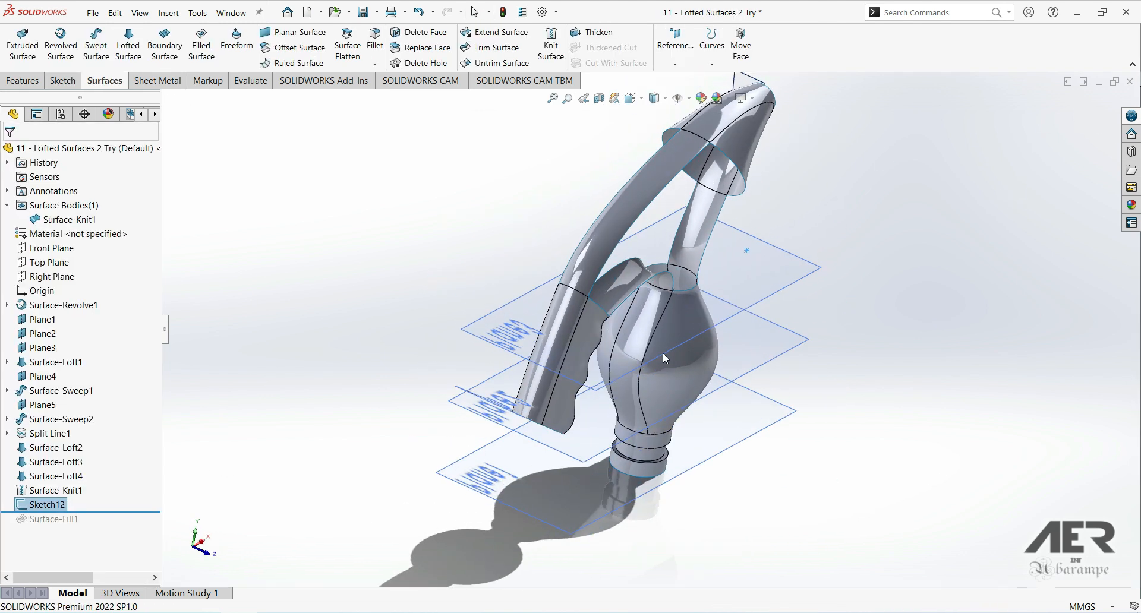
middle_click_drag(741, 262, 702, 263)
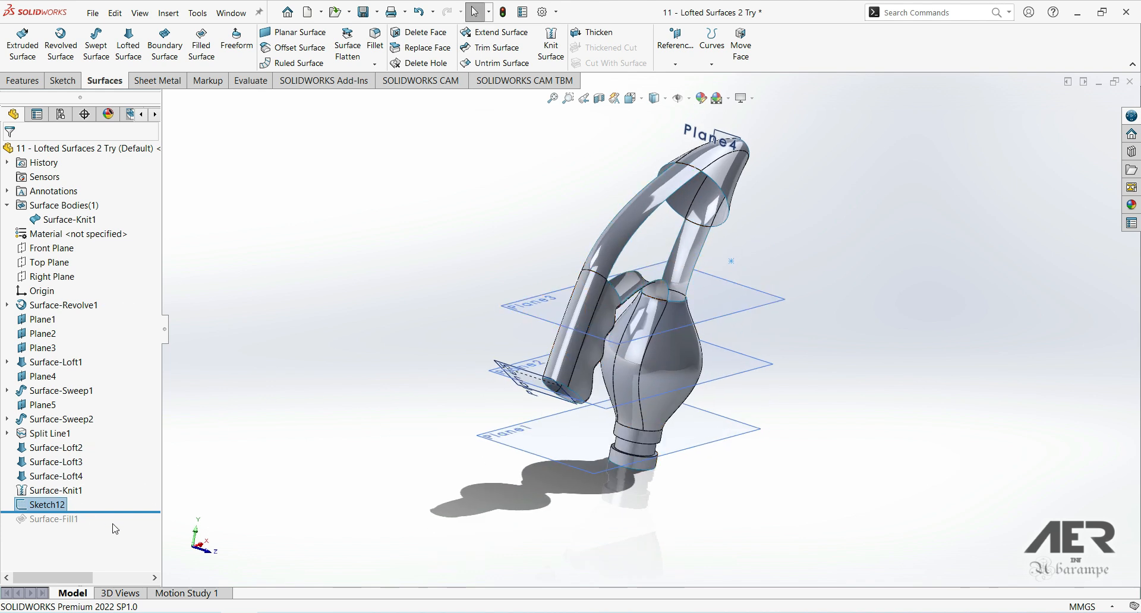
left_click_drag(98, 514, 92, 535)
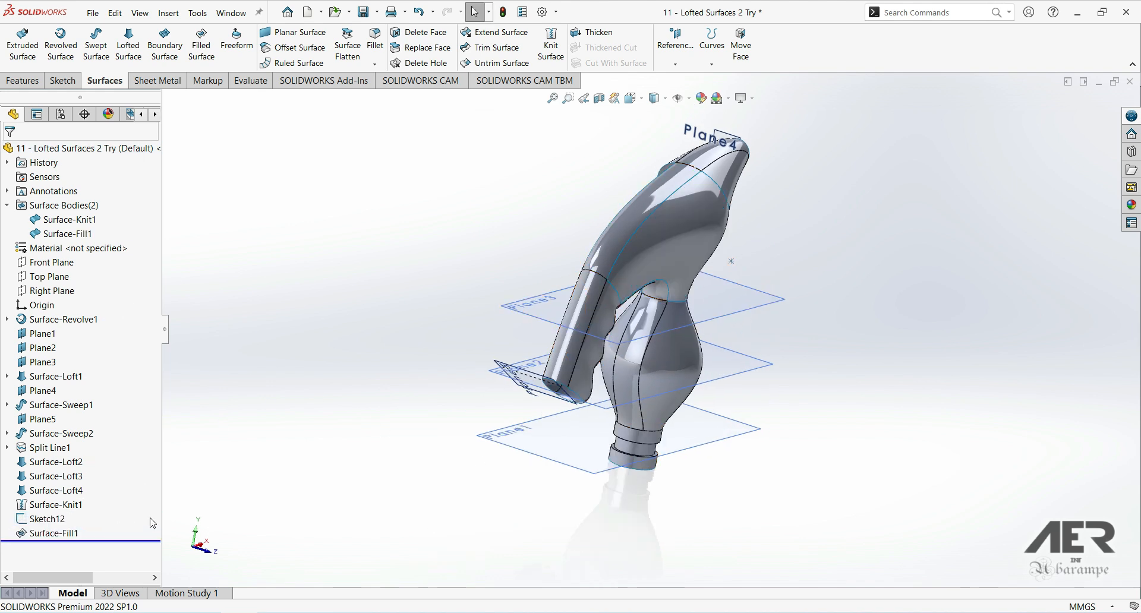
Edit the filled surface and add the sketched point as its constraint curve
scroll(629, 309, "down", 3)
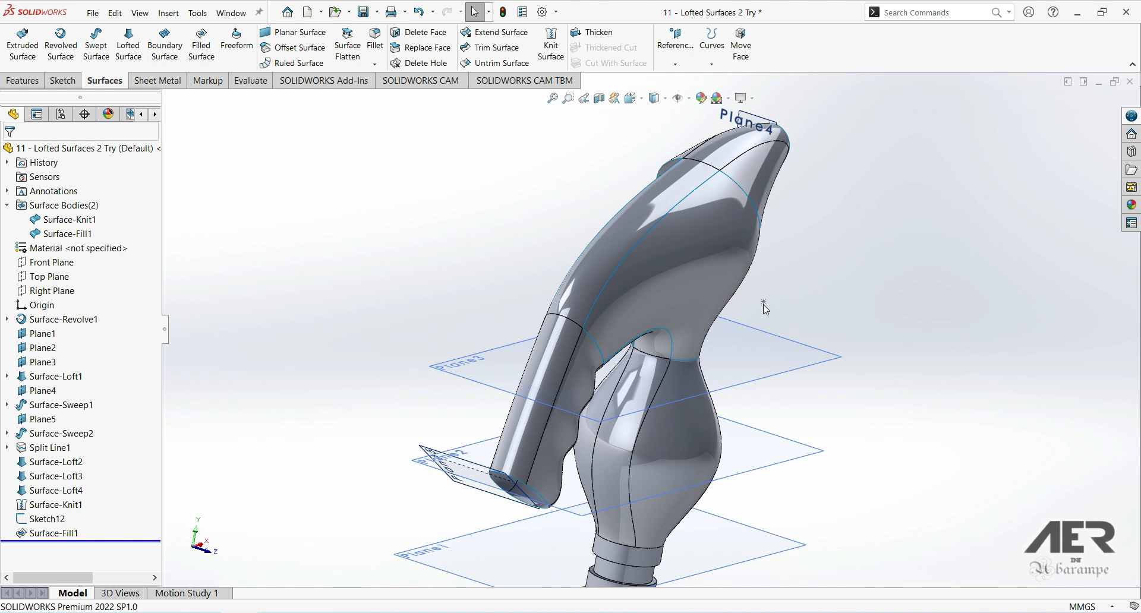
scroll(770, 283, "down", 1)
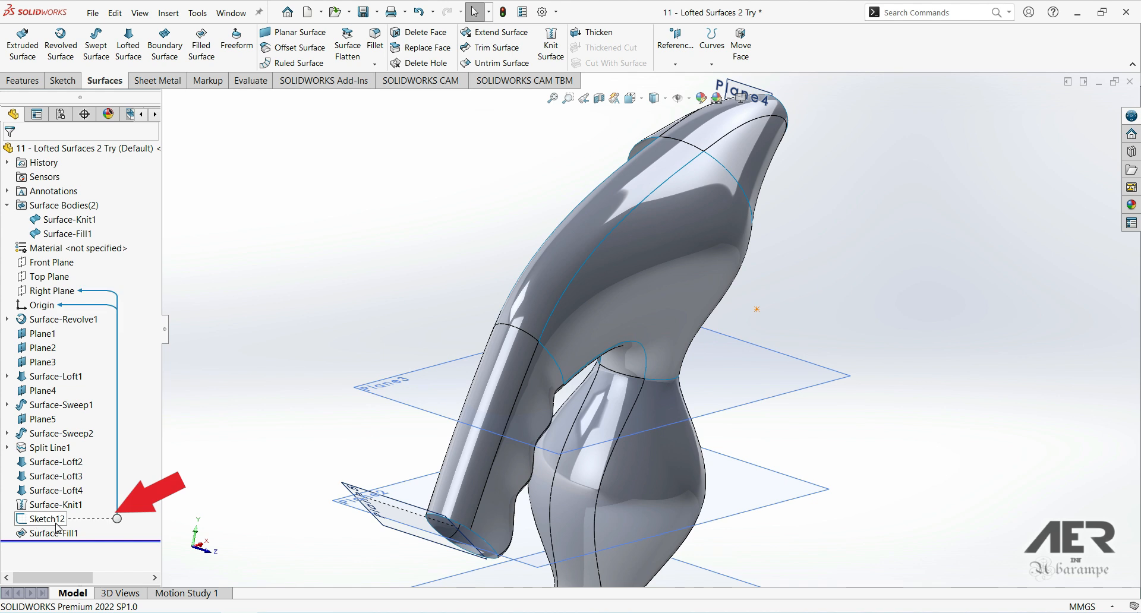
left_click(64, 501)
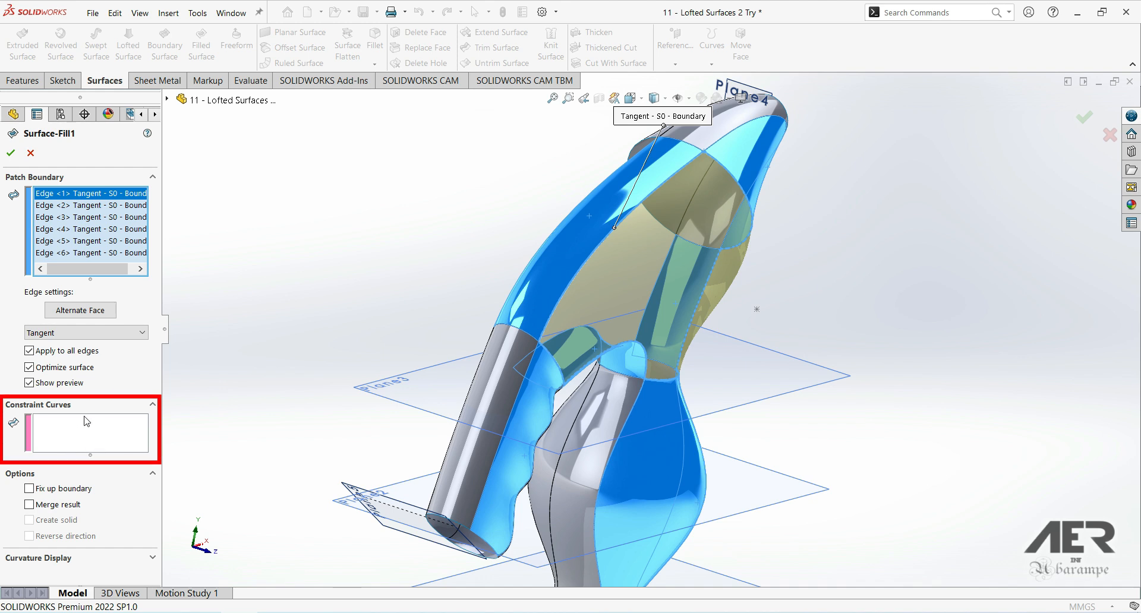
left_click(74, 435)
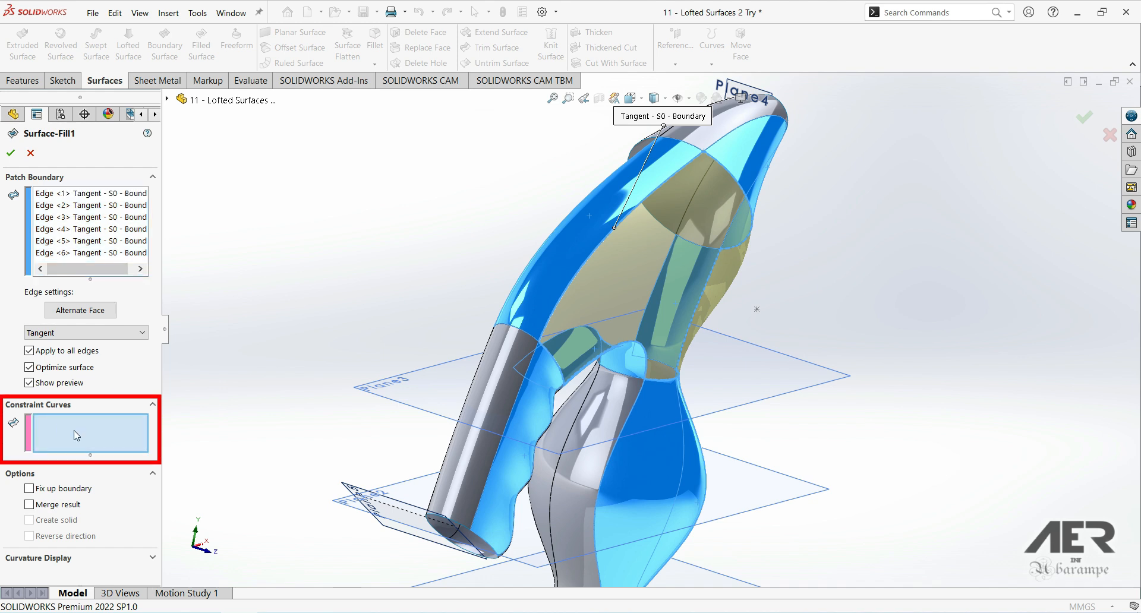
left_click(757, 309)
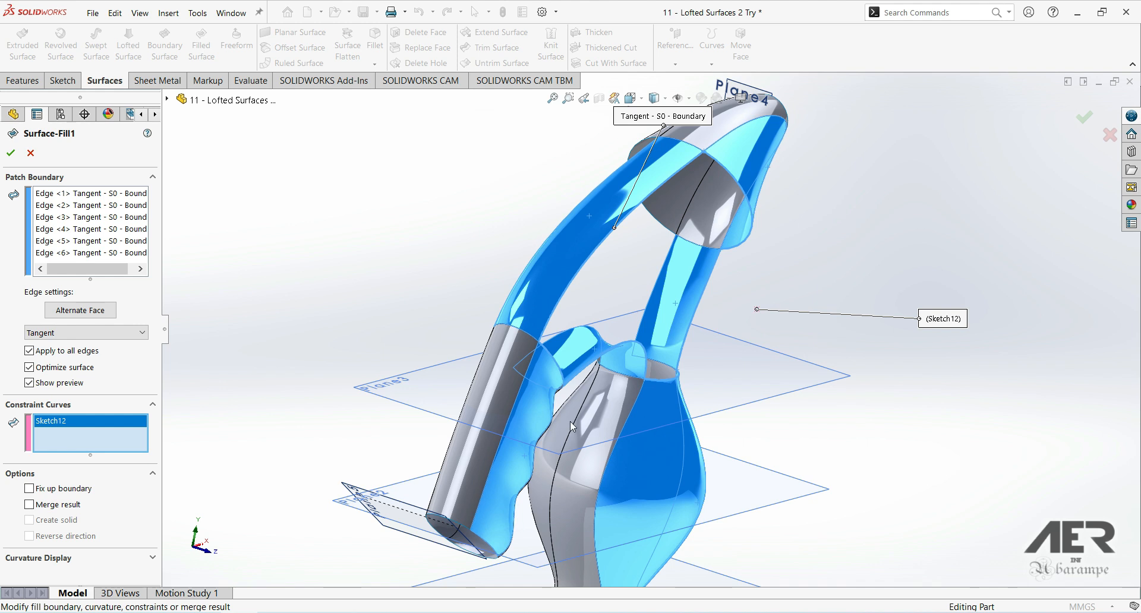
Set the filled surface's edge setting to Contact for all boundary edges and accept the edited feature
scroll(738, 332, "down", 5)
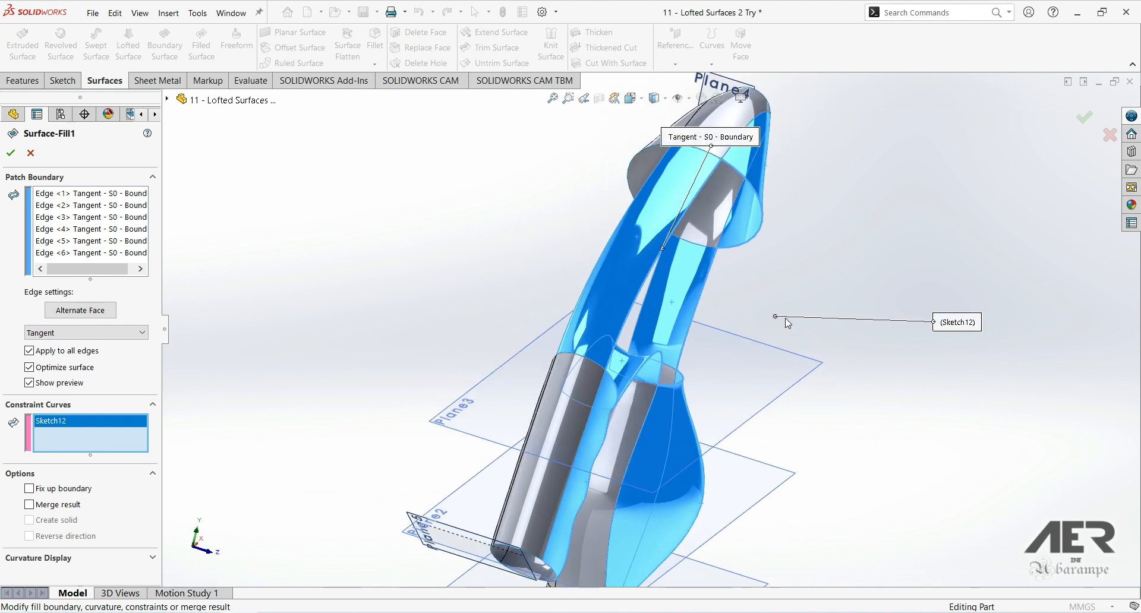
middle_click_drag(739, 331, 699, 332)
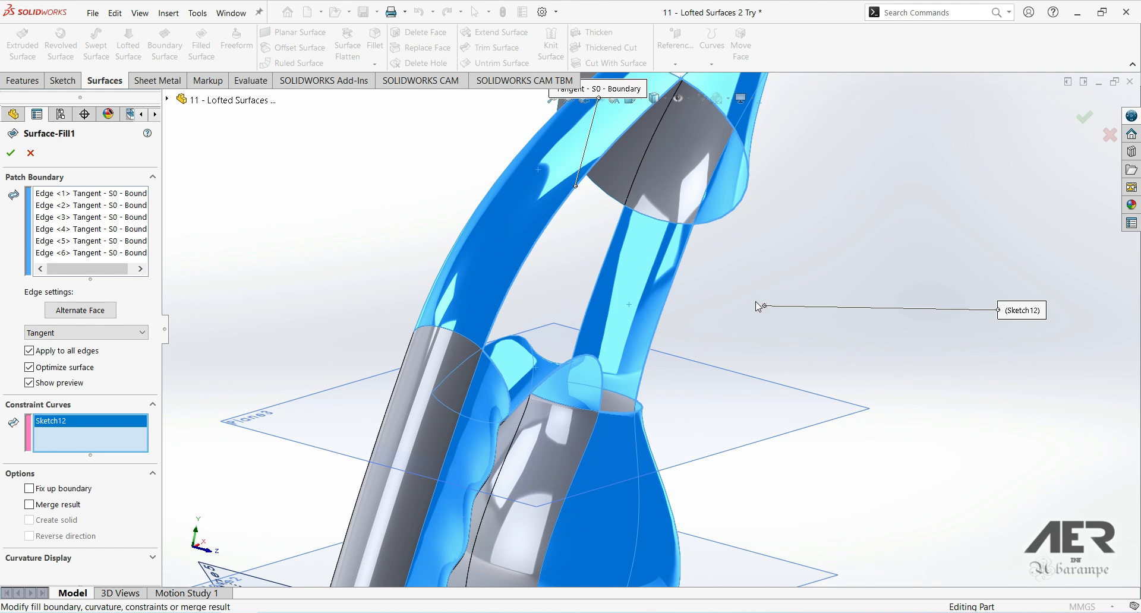
middle_click_drag(757, 306, 713, 301)
scroll(729, 331, "up", 1)
scroll(693, 284, "up", 1)
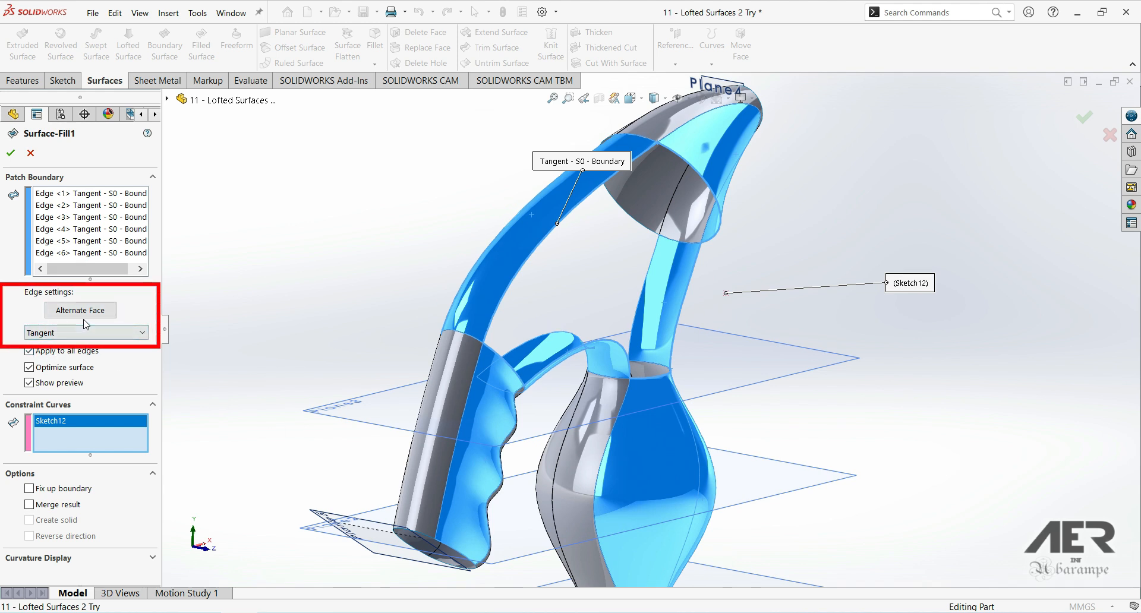
left_click(76, 334)
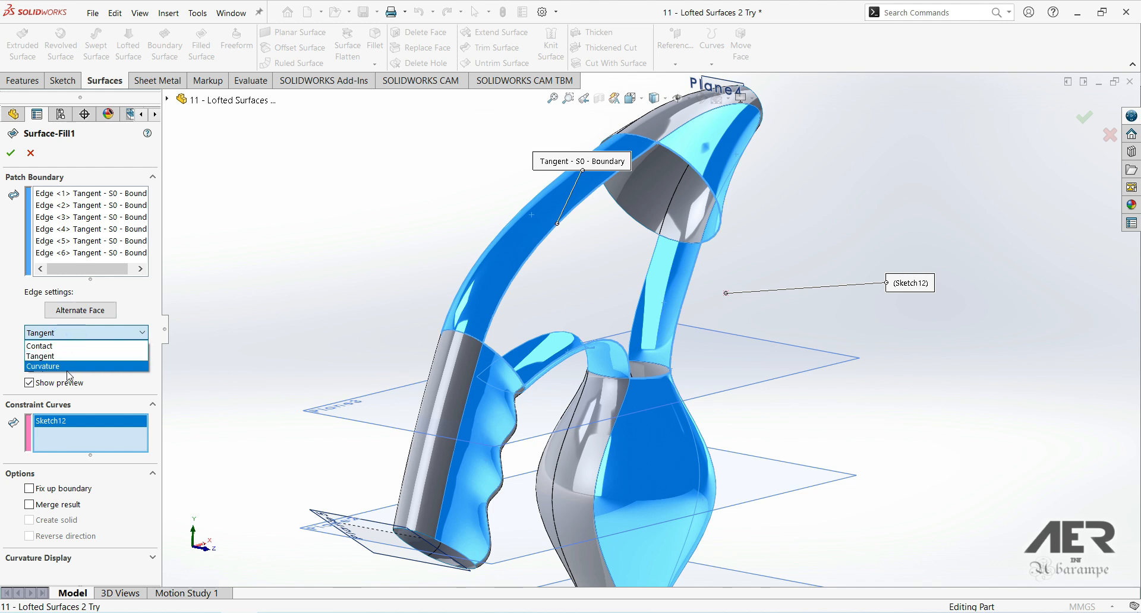
left_click(53, 346)
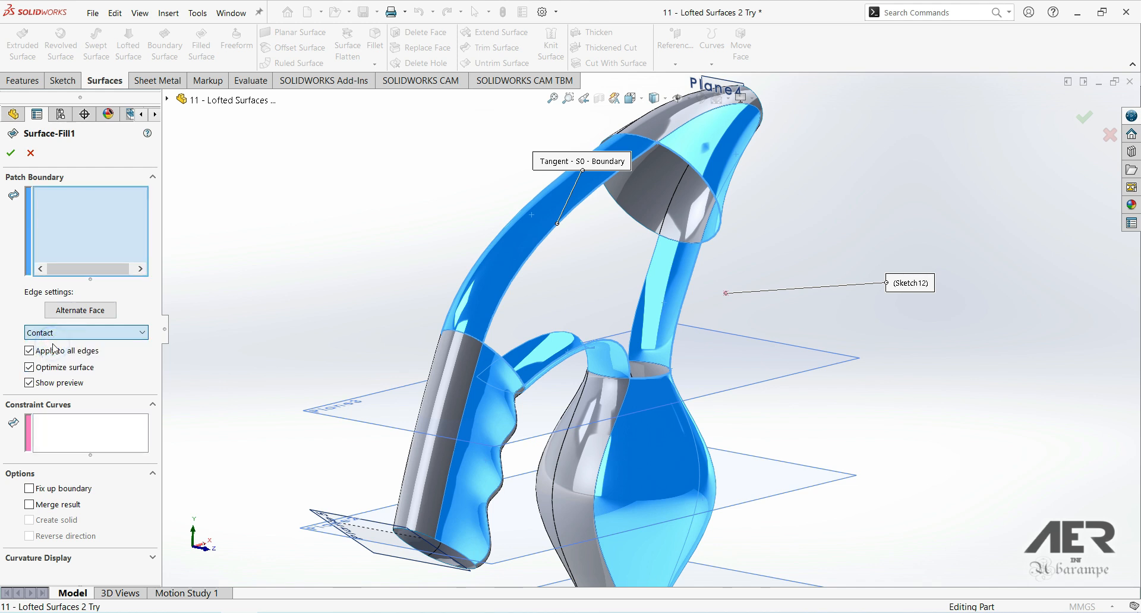
middle_click_drag(564, 341, 755, 297)
scroll(1029, 193, "down", 3)
middle_click_drag(1028, 193, 945, 323)
scroll(943, 319, "up", 3)
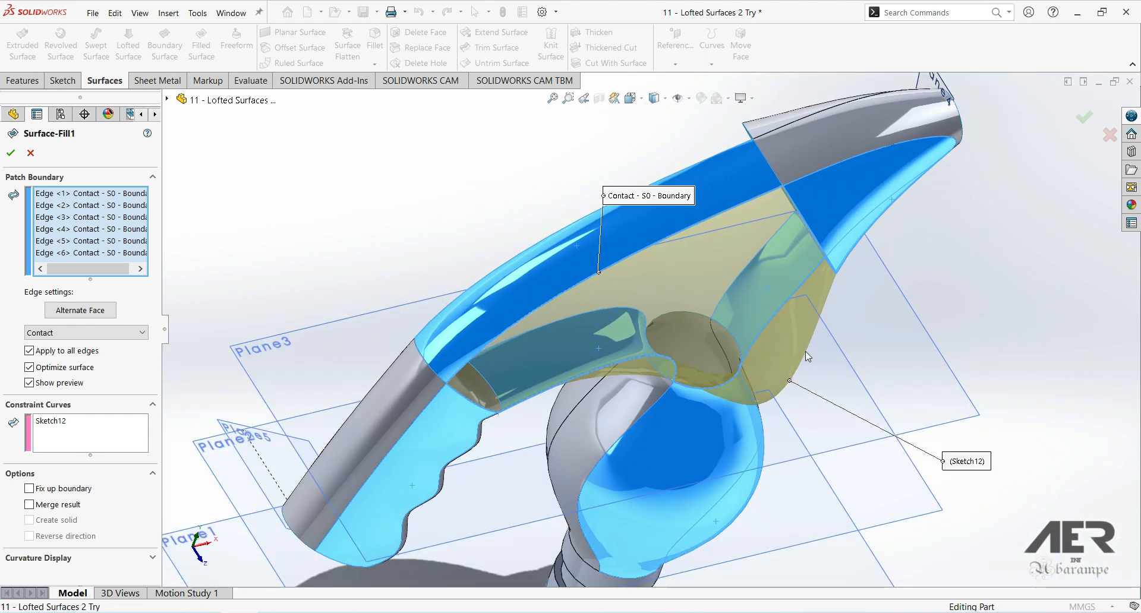
middle_click_drag(805, 351, 943, 256)
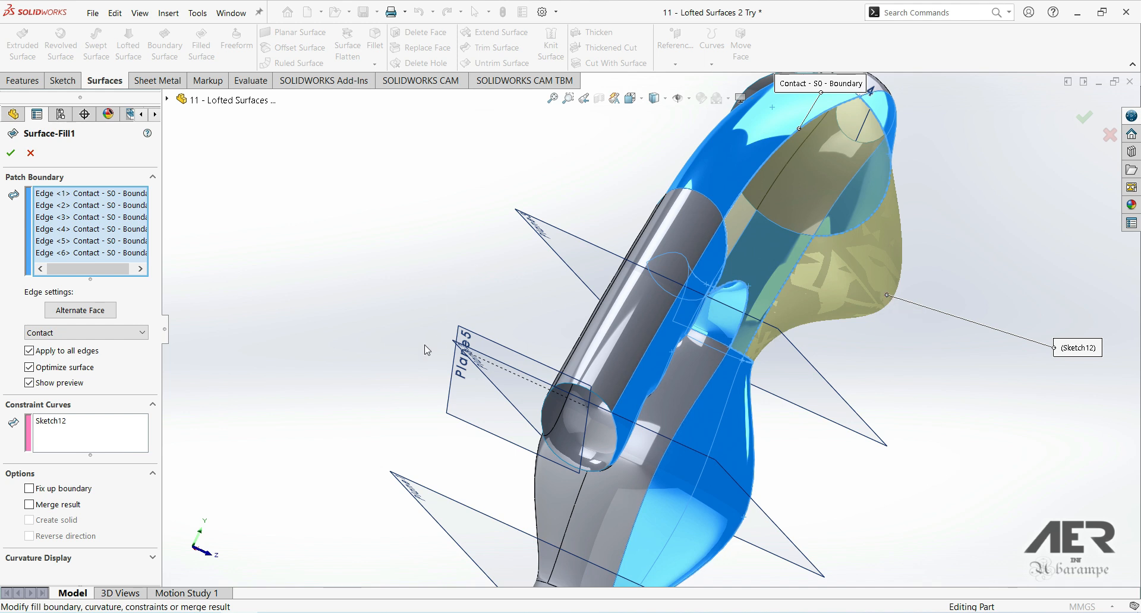
left_click(13, 155)
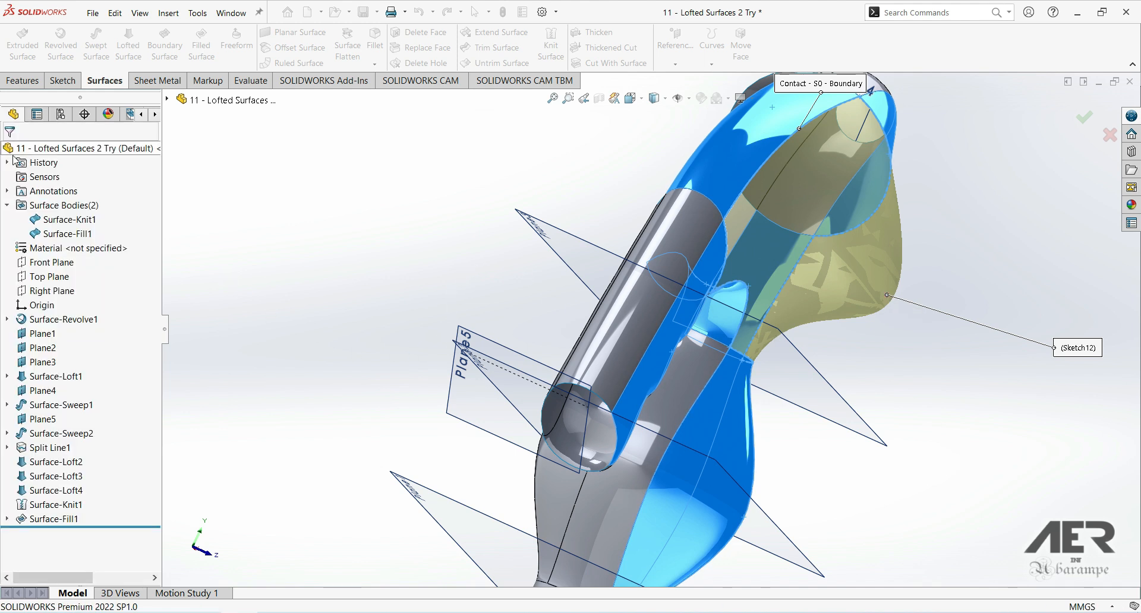
Examine the edited filled surface from several angles, checking its shape near the pull point and along its boundary edges
middle_click_drag(666, 332, 728, 282)
scroll(729, 283, "down", 1)
scroll(718, 381, "down", 1)
middle_click_drag(717, 381, 693, 379)
middle_click_drag(631, 251, 698, 284)
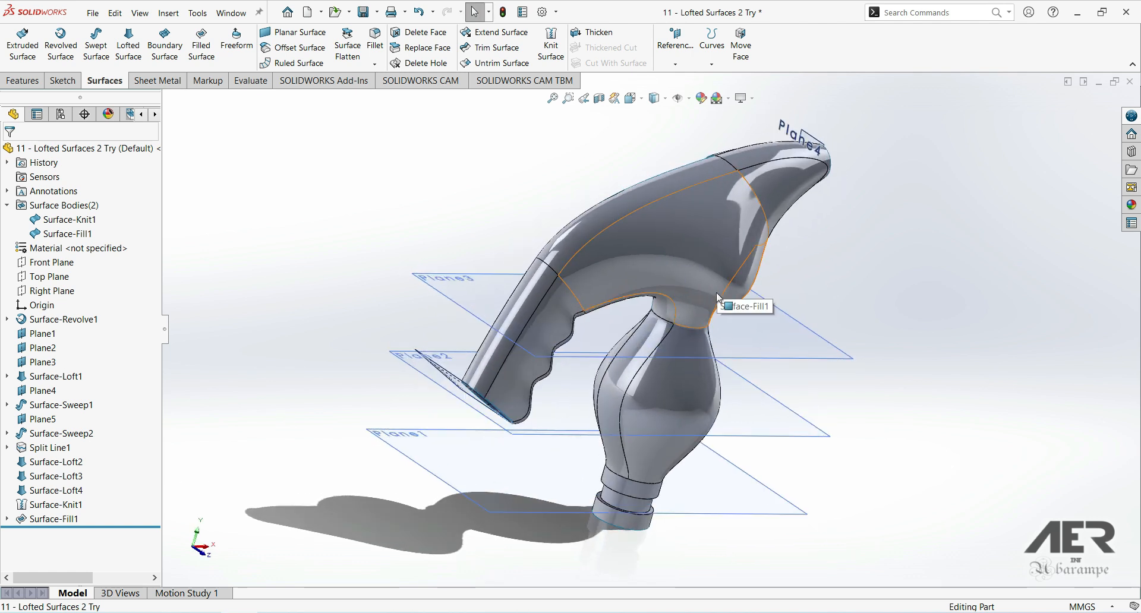
middle_click_drag(718, 273, 678, 332)
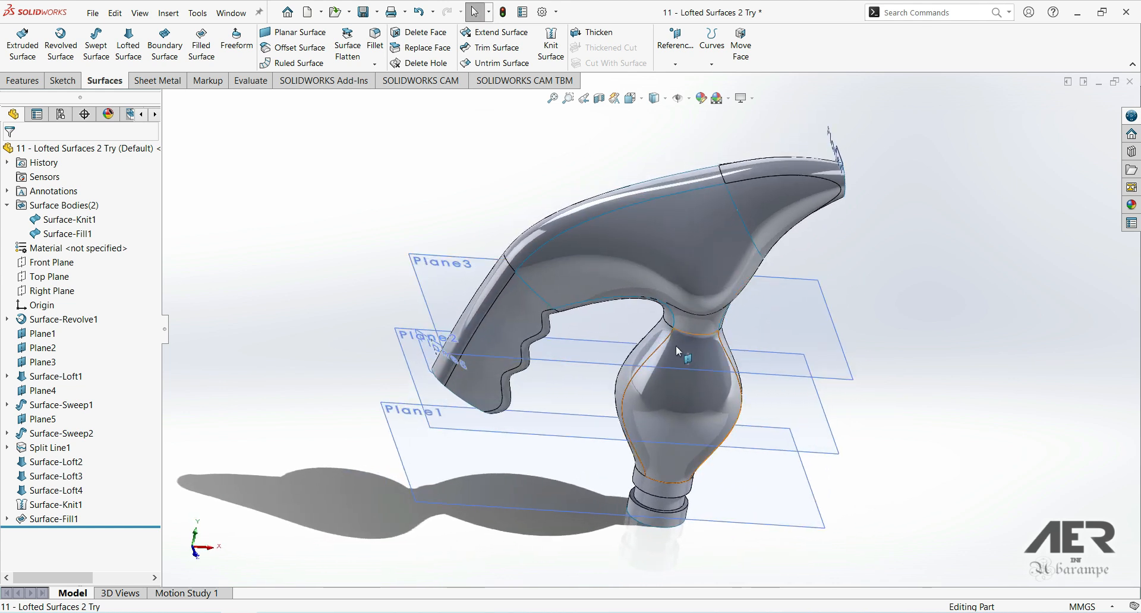
left_click(654, 254)
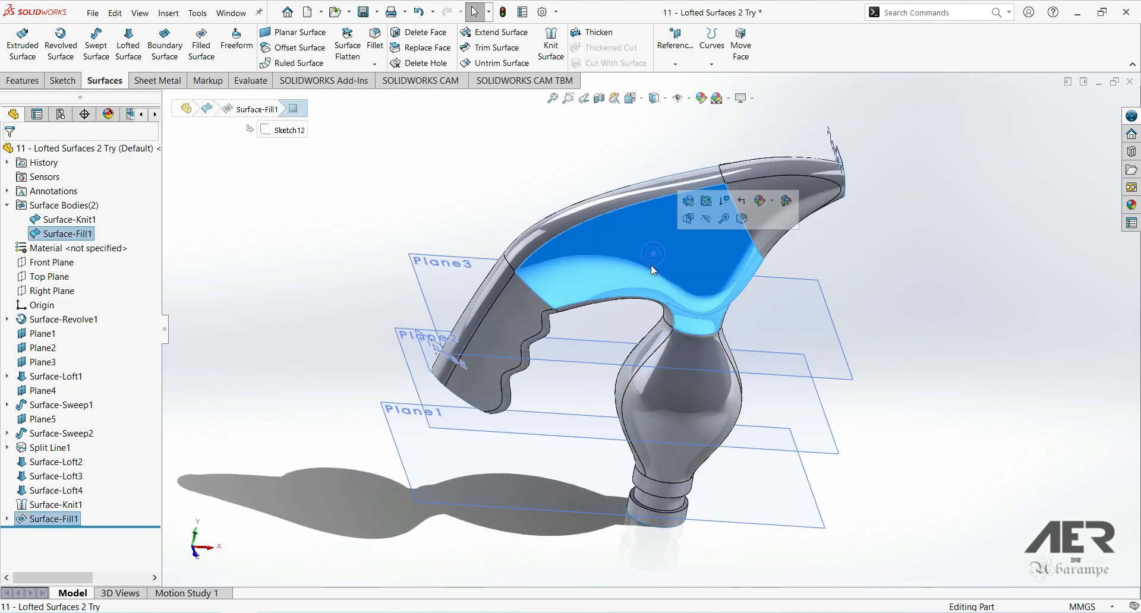
left_click(810, 324)
left_click(925, 376)
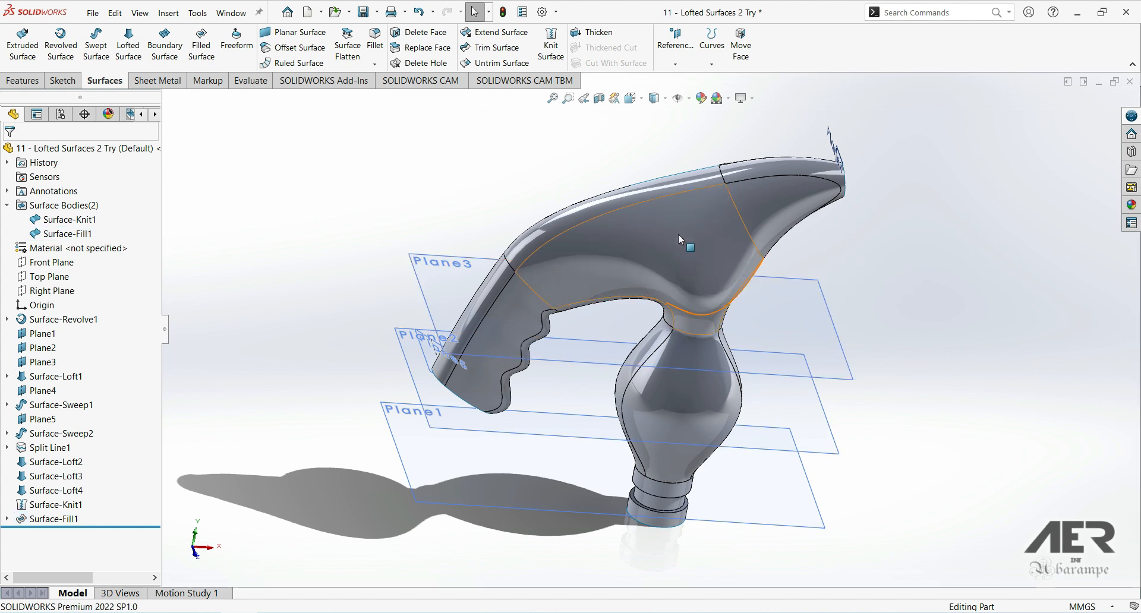
middle_click_drag(684, 281, 710, 269)
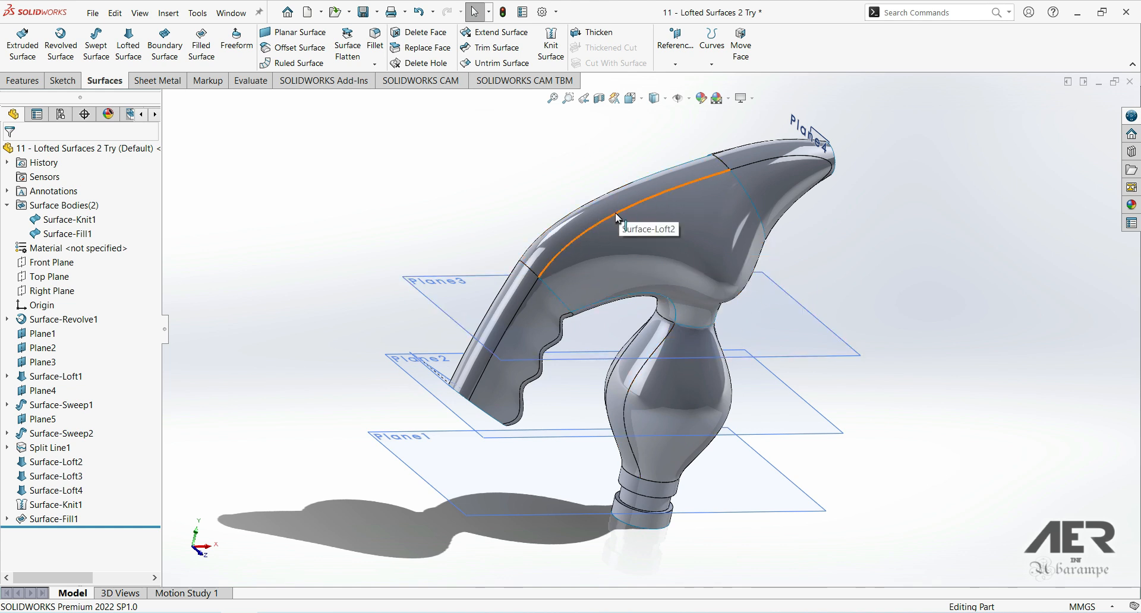
middle_click_drag(657, 239, 698, 251)
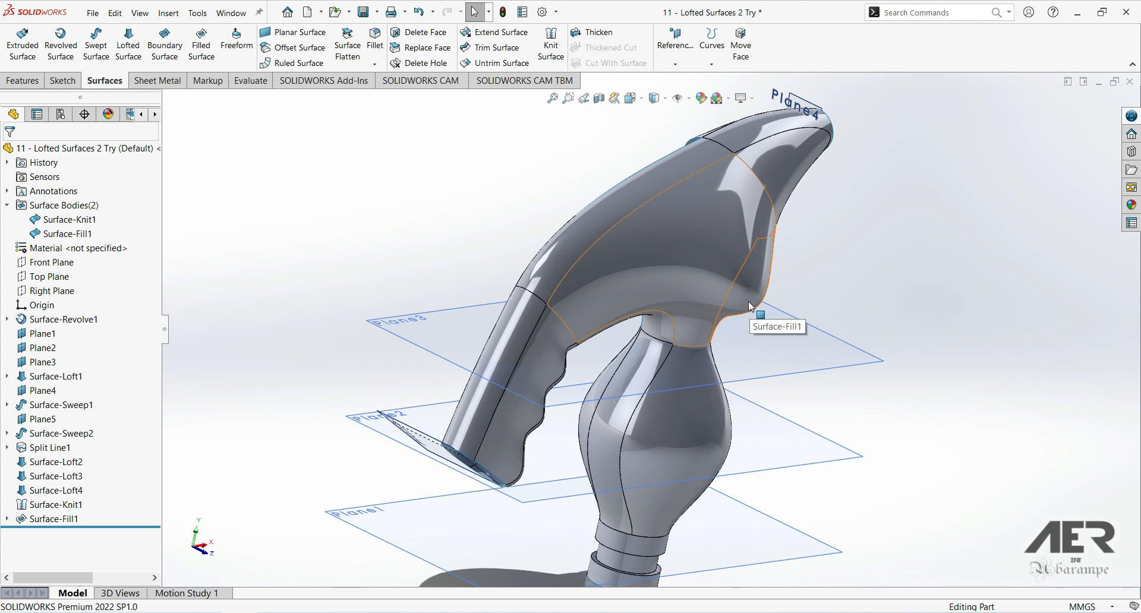
middle_click_drag(710, 287, 679, 273)
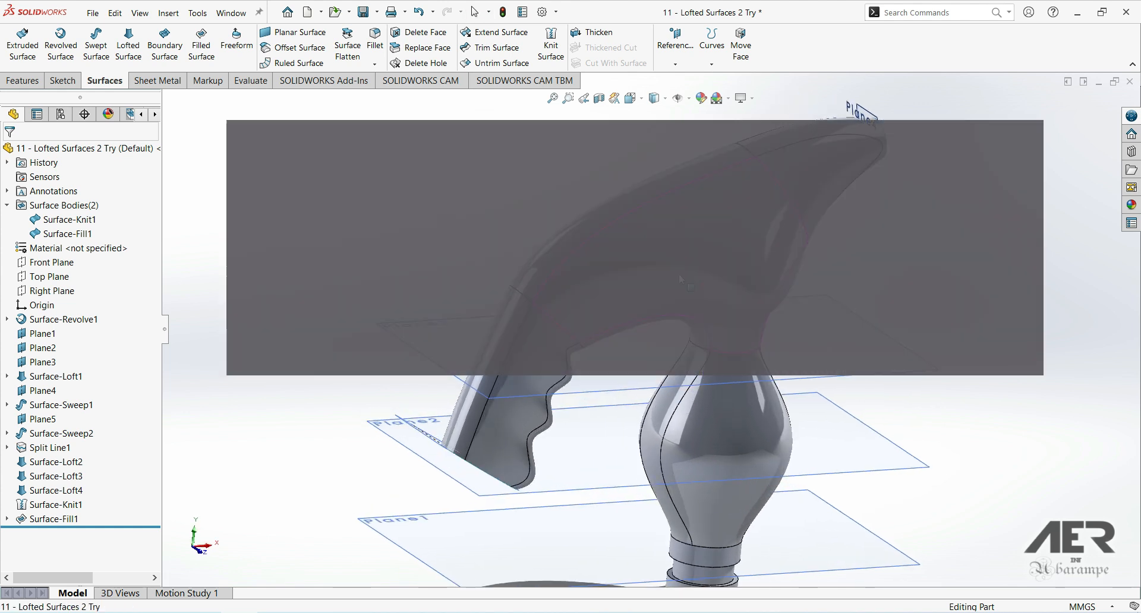
scroll(678, 276, "up", 2)
mouse_move(803, 143)
middle_mouse_down()
mouse_move(826, 202)
mouse_move(678, 321)
mouse_move(574, 438)
mouse_move(489, 472)
mouse_move(529, 474)
mouse_move(565, 353)
middle_mouse_up()
mouse_move(804, 301)
middle_mouse_down()
mouse_move(588, 352)
mouse_move(649, 392)
mouse_move(692, 381)
middle_mouse_up()
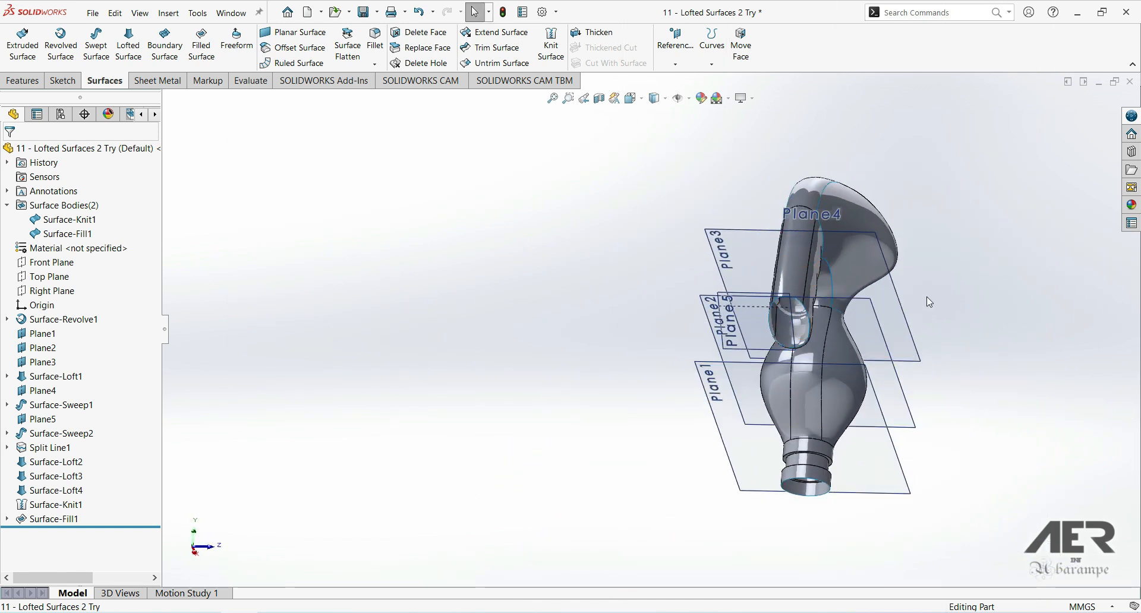
mouse_move(949, 296)
middle_mouse_down()
mouse_move(810, 298)
mouse_move(670, 231)
mouse_move(649, 264)
middle_mouse_up()
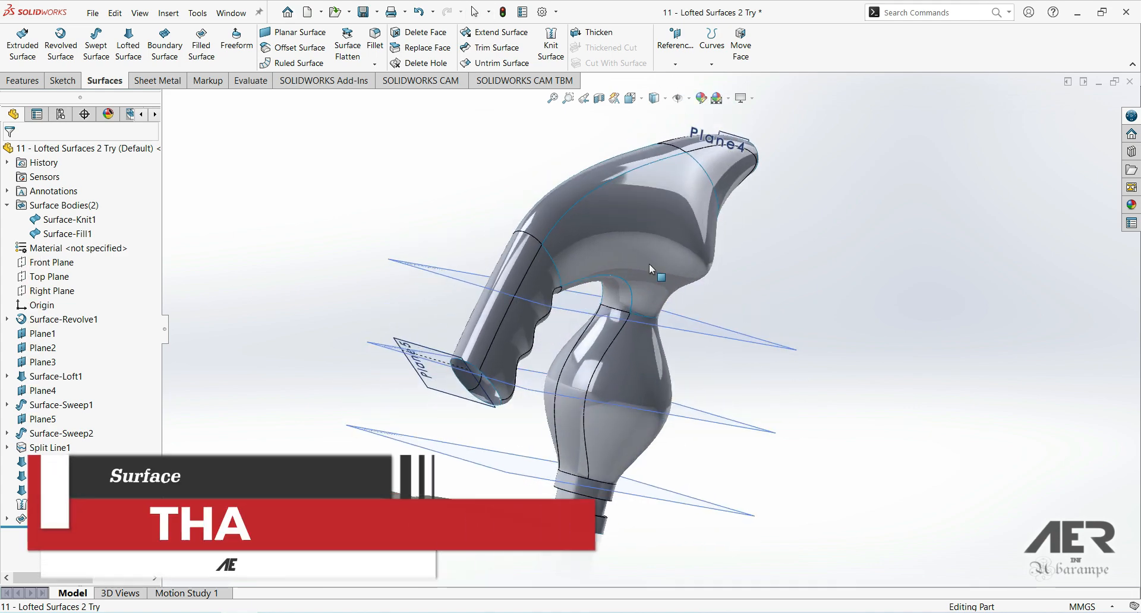